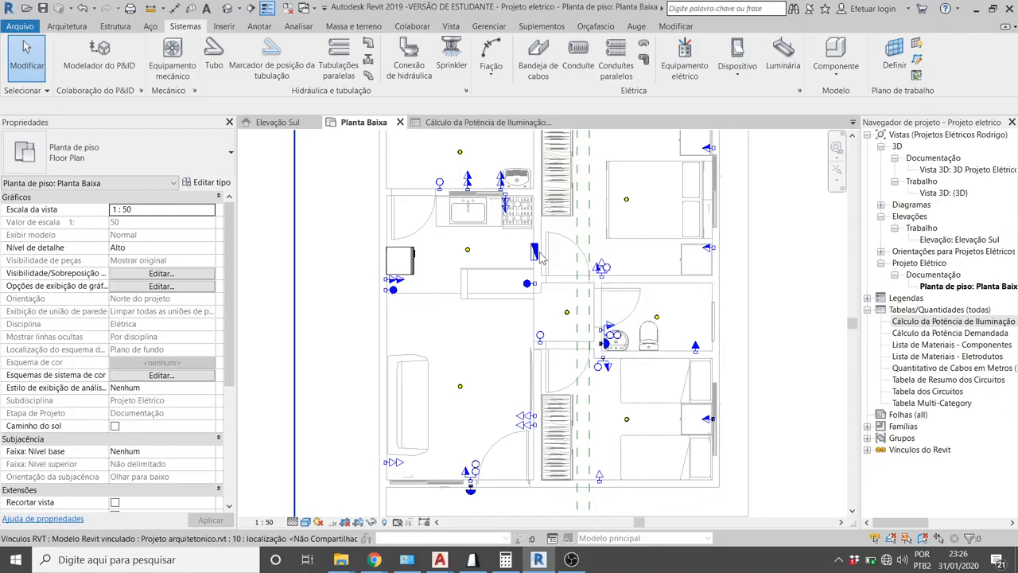
Step: Create a power circuit for the distribution board on the kitchen wall with 2 poles and 220 V
{"action": "left_click", "coordinate": [536, 253]}
{"action": "scroll", "coordinate": [531, 259], "scroll_direction": "up", "scroll_amount": 5}
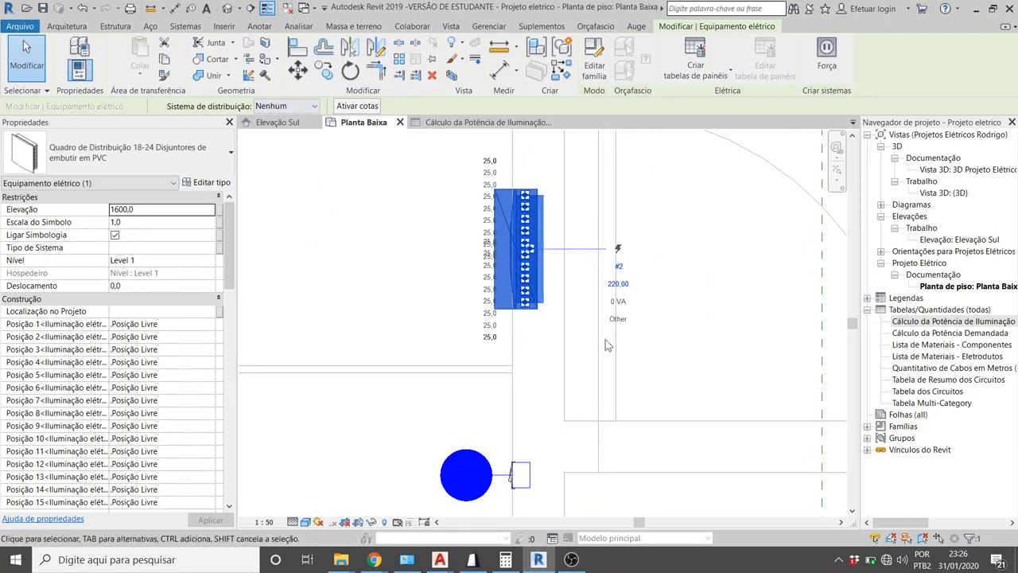
{"action": "left_click", "coordinate": [828, 56]}
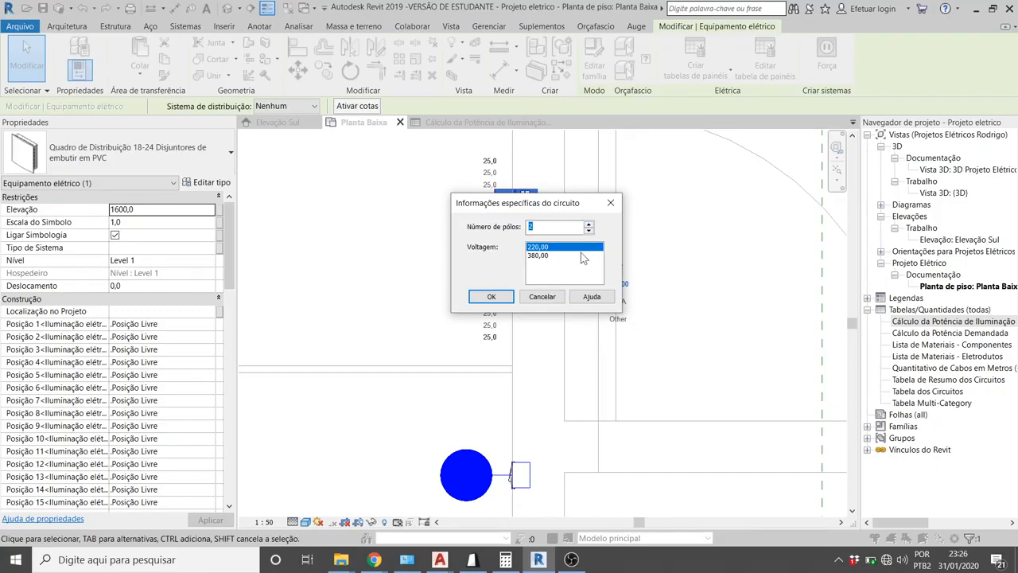
{"action": "left_click", "coordinate": [493, 297]}
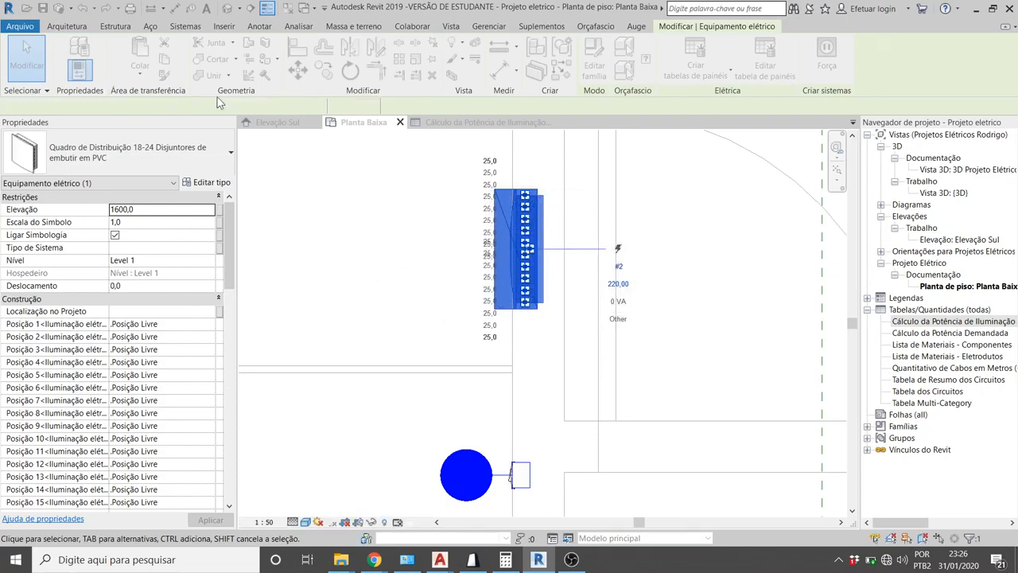
Step: Assign the 127/220V Bifásico (2F+T) distribution system to the distribution board and deselect it
{"action": "left_click", "coordinate": [499, 211]}
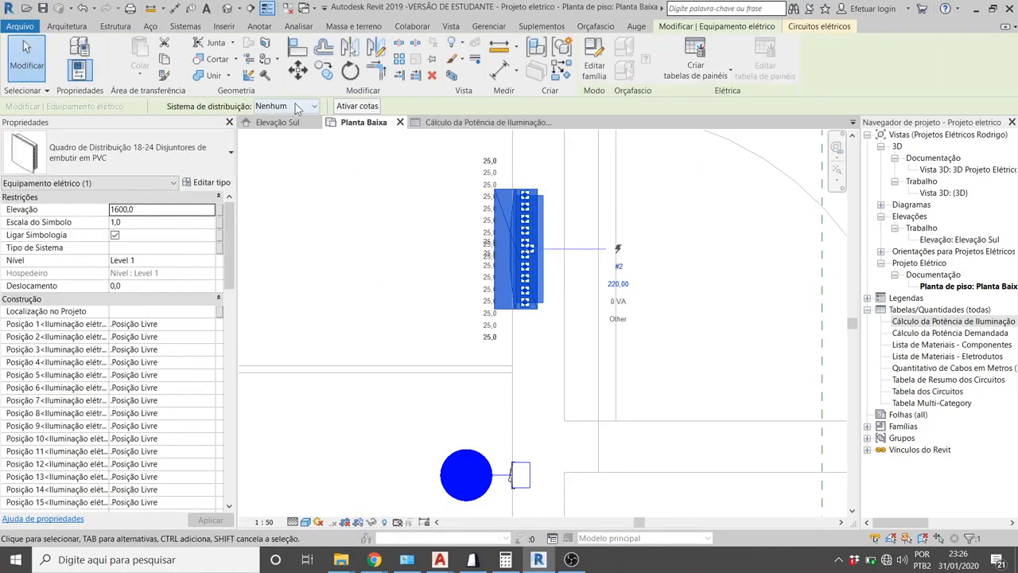
{"action": "left_click", "coordinate": [273, 106]}
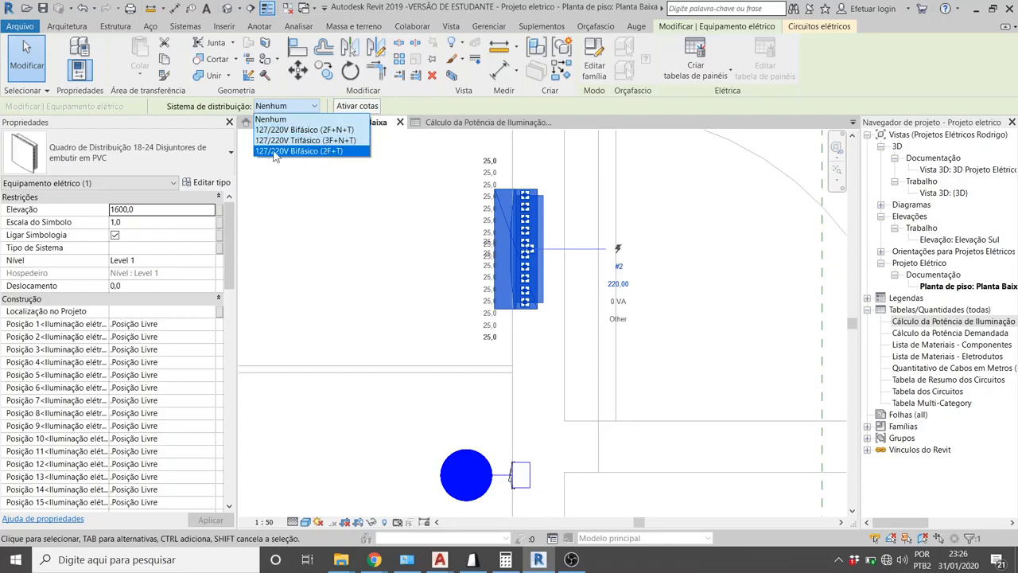
{"action": "left_click", "coordinate": [325, 152]}
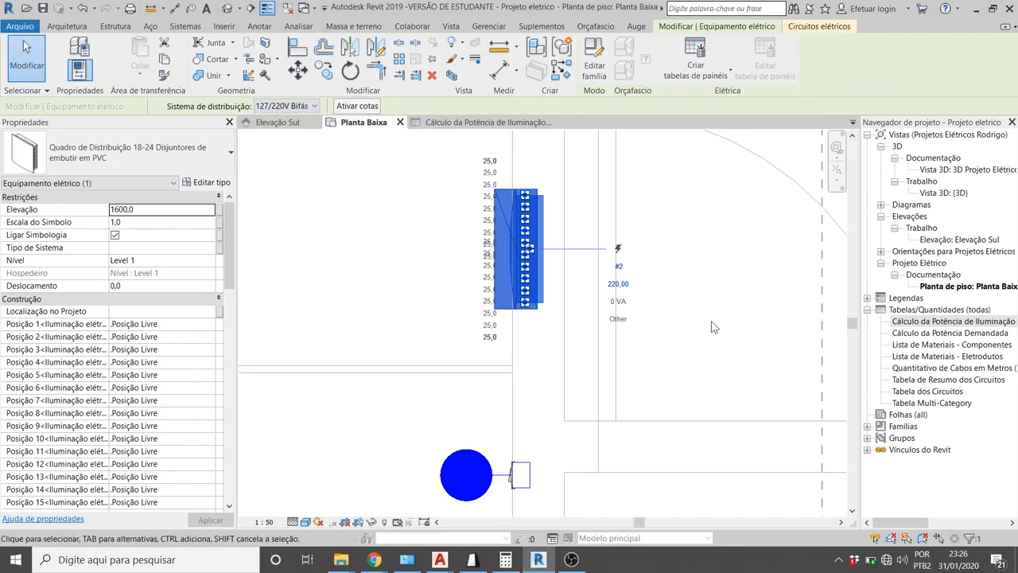
{"action": "left_click", "coordinate": [704, 276]}
Step: Examine how the light points, switches and outlets are distributed across the living room, bedrooms and bathroom of the floor plan
{"action": "scroll", "coordinate": [703, 276], "scroll_direction": "down", "scroll_amount": 5}
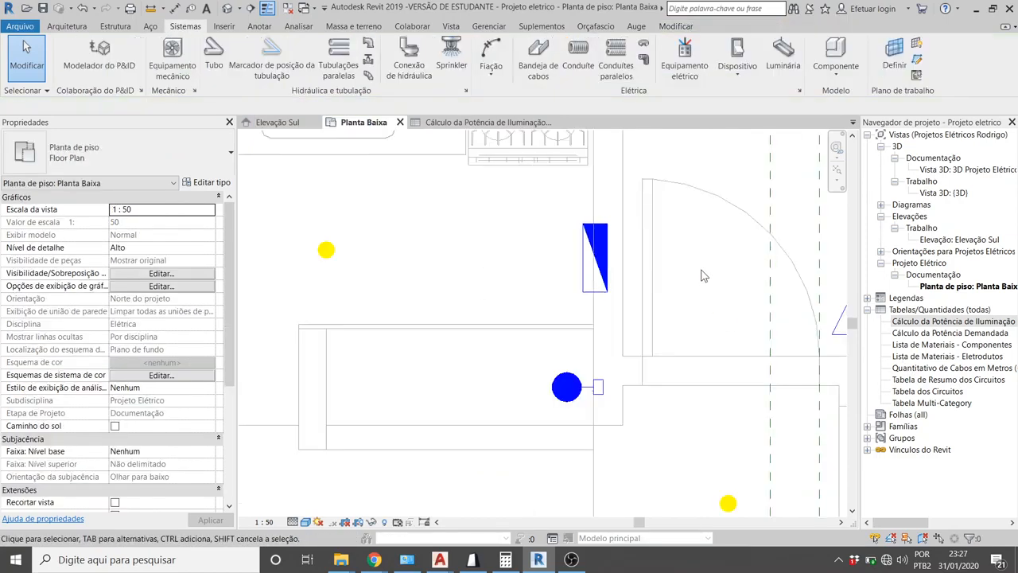
{"action": "scroll", "coordinate": [527, 258], "scroll_direction": "down", "scroll_amount": 4}
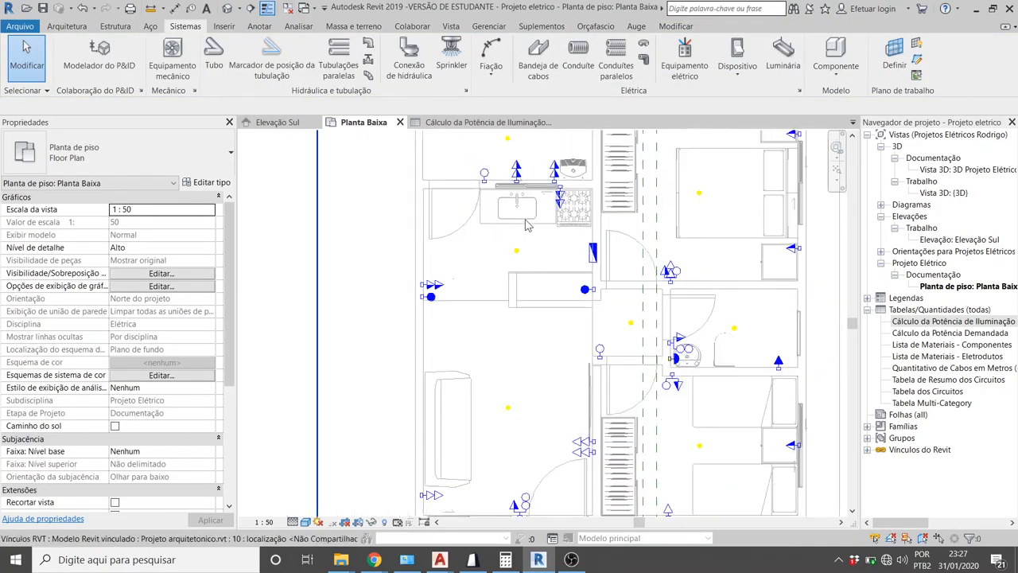
{"action": "scroll", "coordinate": [505, 413], "scroll_direction": "up", "scroll_amount": 1}
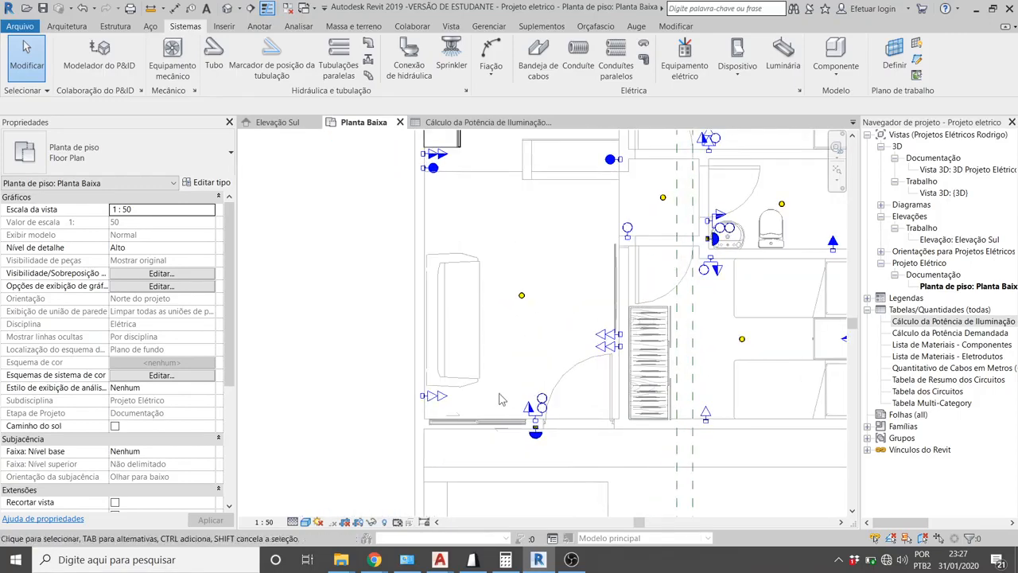
{"action": "scroll", "coordinate": [469, 354], "scroll_direction": "up", "scroll_amount": 1}
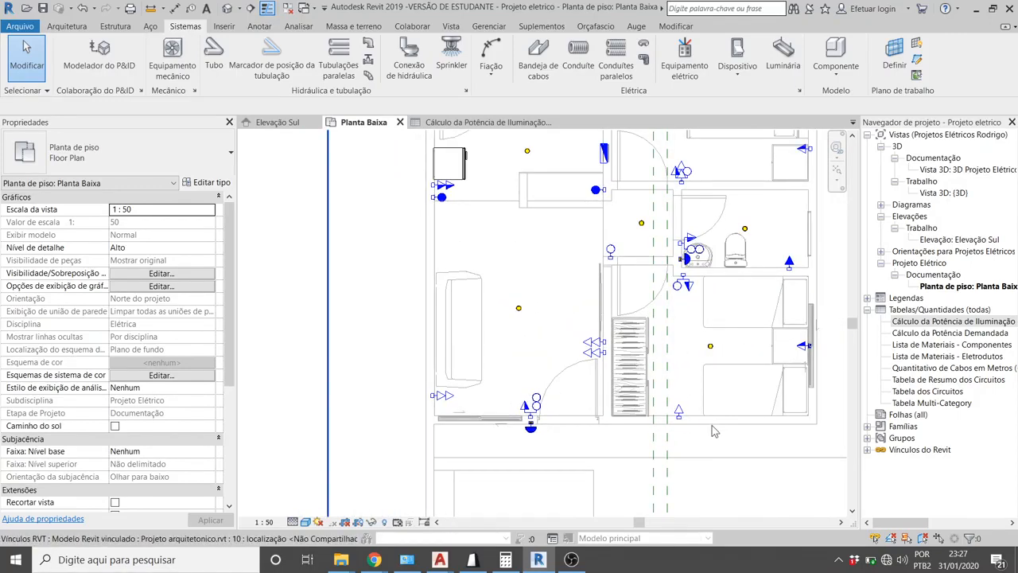
{"action": "scroll", "coordinate": [511, 455], "scroll_direction": "down", "scroll_amount": 1}
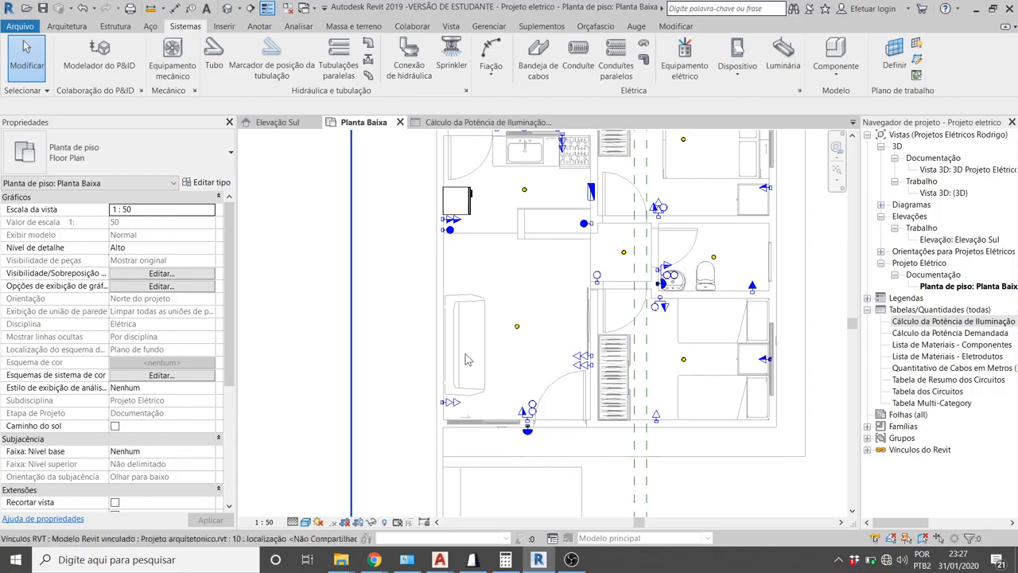
{"action": "scroll", "coordinate": [508, 408], "scroll_direction": "down", "scroll_amount": 1}
{"action": "scroll", "coordinate": [535, 223], "scroll_direction": "down", "scroll_amount": 1}
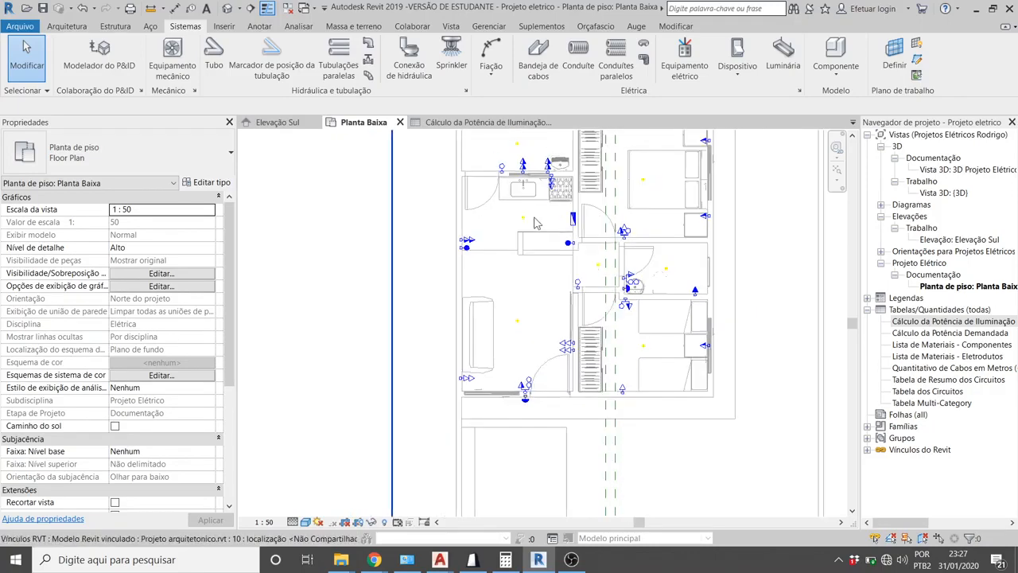
{"action": "middle_click_drag", "start_coordinate": [541, 151], "coordinate": [510, 171]}
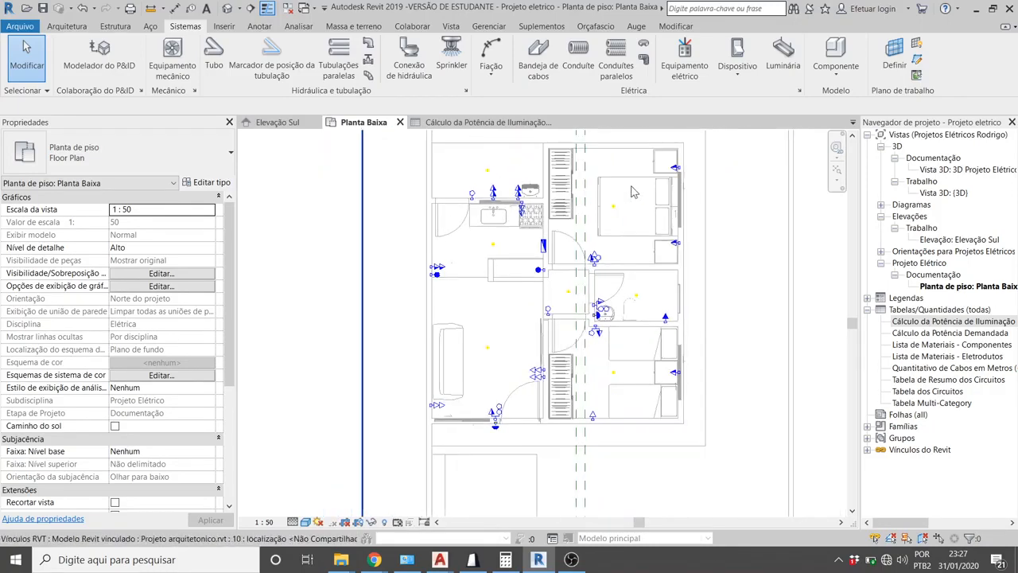
{"action": "scroll", "coordinate": [485, 159], "scroll_direction": "up", "scroll_amount": 2}
{"action": "scroll", "coordinate": [486, 160], "scroll_direction": "down", "scroll_amount": 2}
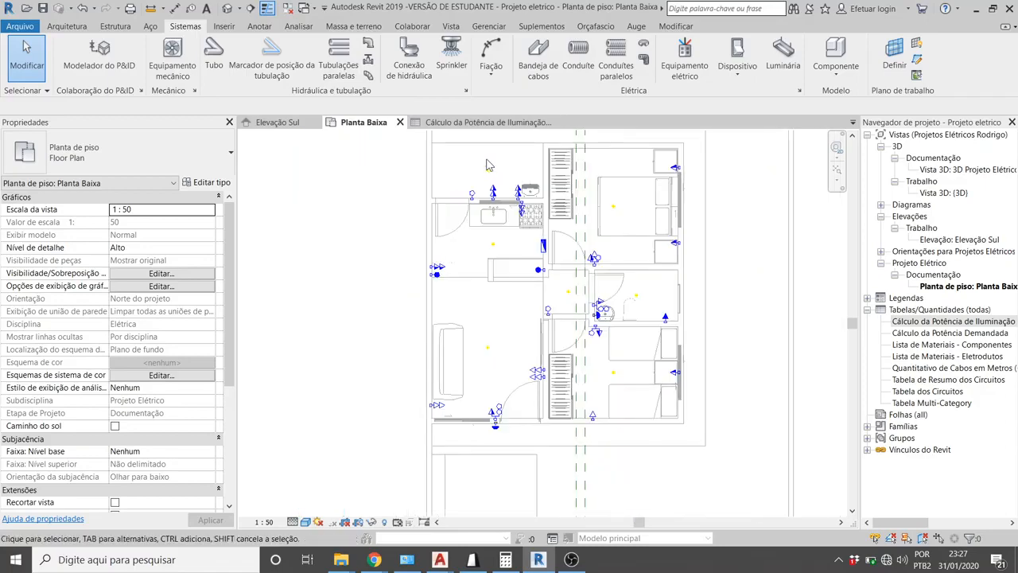
Step: Examine the ceiling light points and outlets of the laundry area and kitchen to consider how to group them into circuits
{"action": "scroll", "coordinate": [497, 175], "scroll_direction": "up", "scroll_amount": 1}
{"action": "scroll", "coordinate": [481, 165], "scroll_direction": "up", "scroll_amount": 1}
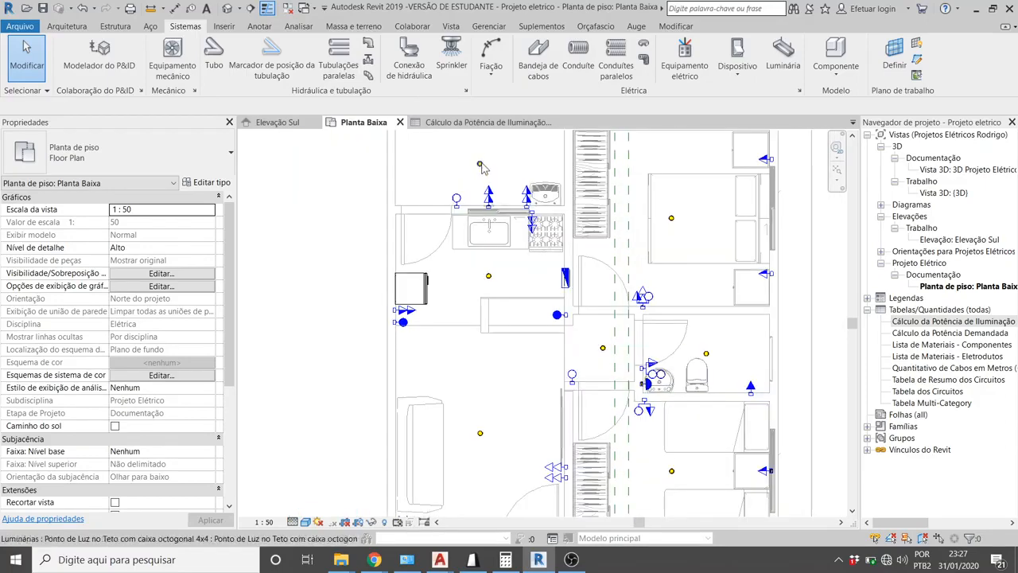
{"action": "scroll", "coordinate": [480, 165], "scroll_direction": "up", "scroll_amount": 1}
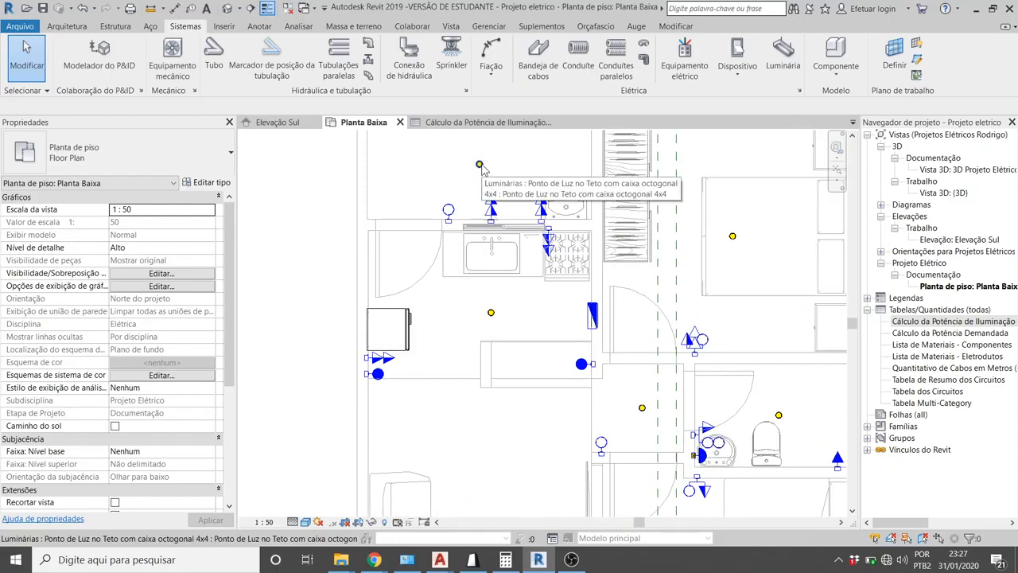
{"action": "scroll", "coordinate": [519, 144], "scroll_direction": "down", "scroll_amount": 1}
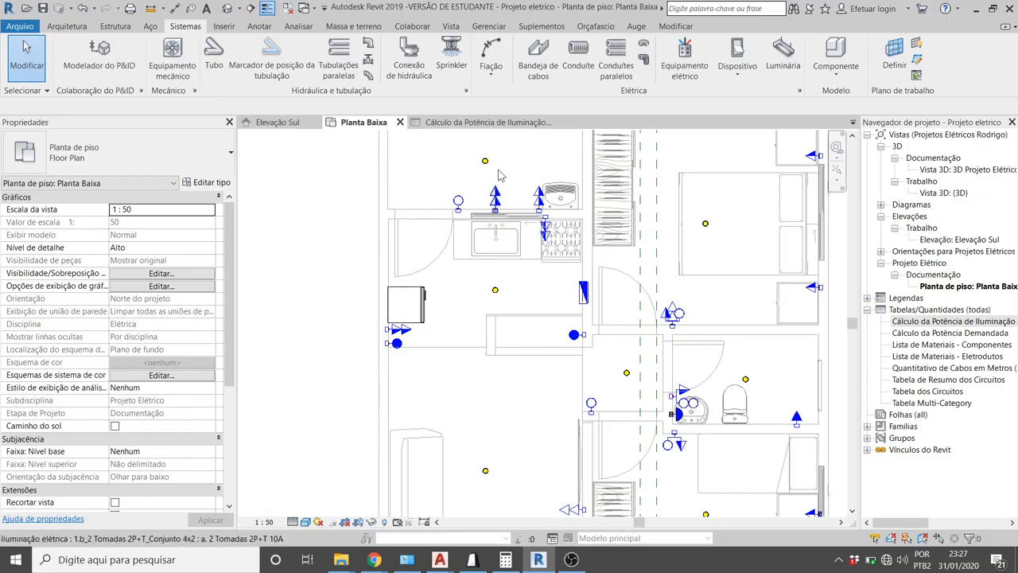
{"action": "scroll", "coordinate": [486, 164], "scroll_direction": "up", "scroll_amount": 2}
{"action": "scroll", "coordinate": [486, 162], "scroll_direction": "up", "scroll_amount": 1}
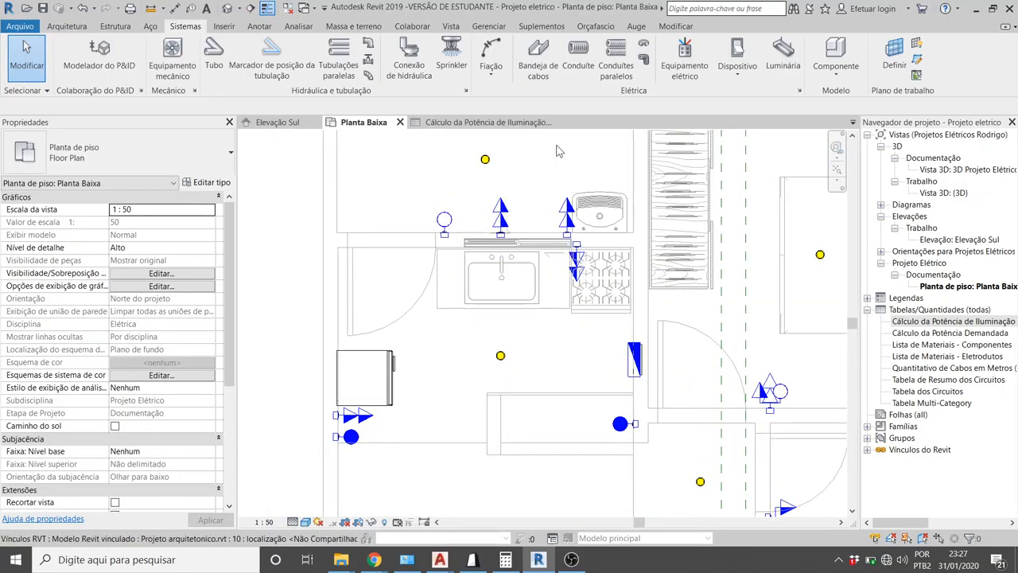
{"action": "scroll", "coordinate": [554, 148], "scroll_direction": "down", "scroll_amount": 1}
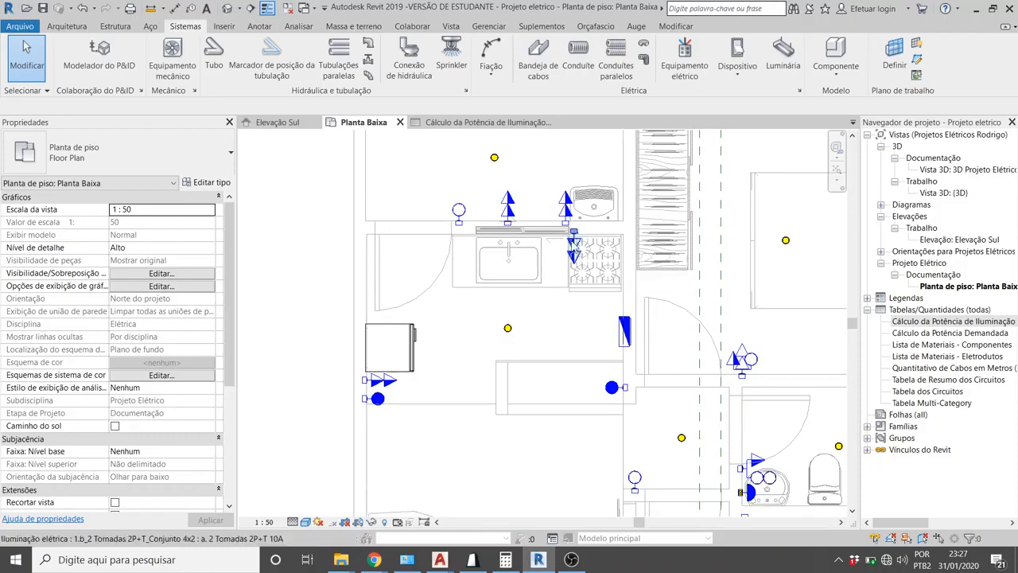
{"action": "scroll", "coordinate": [499, 158], "scroll_direction": "down", "scroll_amount": 3}
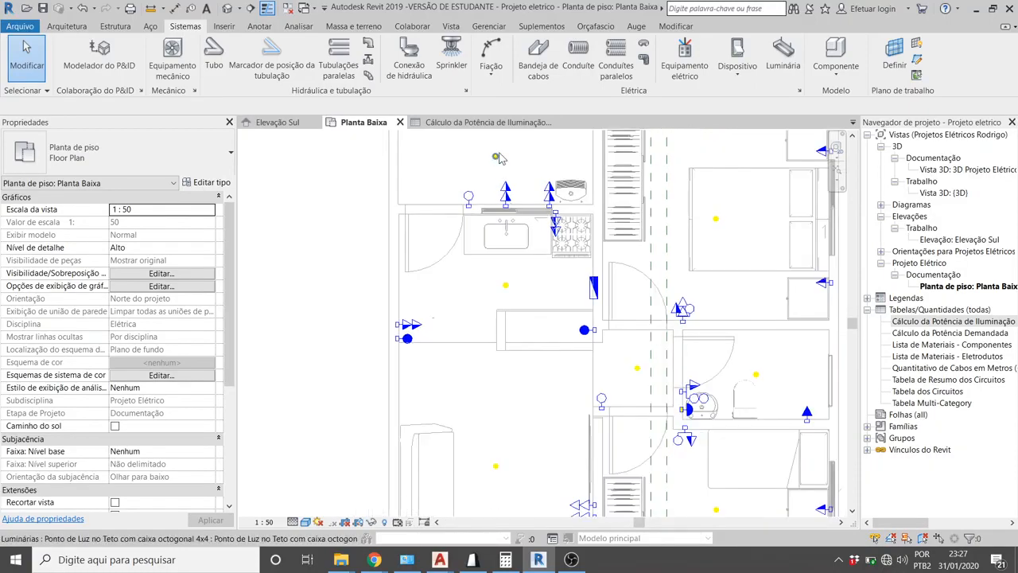
{"action": "scroll", "coordinate": [499, 158], "scroll_direction": "up", "scroll_amount": 8}
{"action": "scroll", "coordinate": [542, 175], "scroll_direction": "down", "scroll_amount": 2}
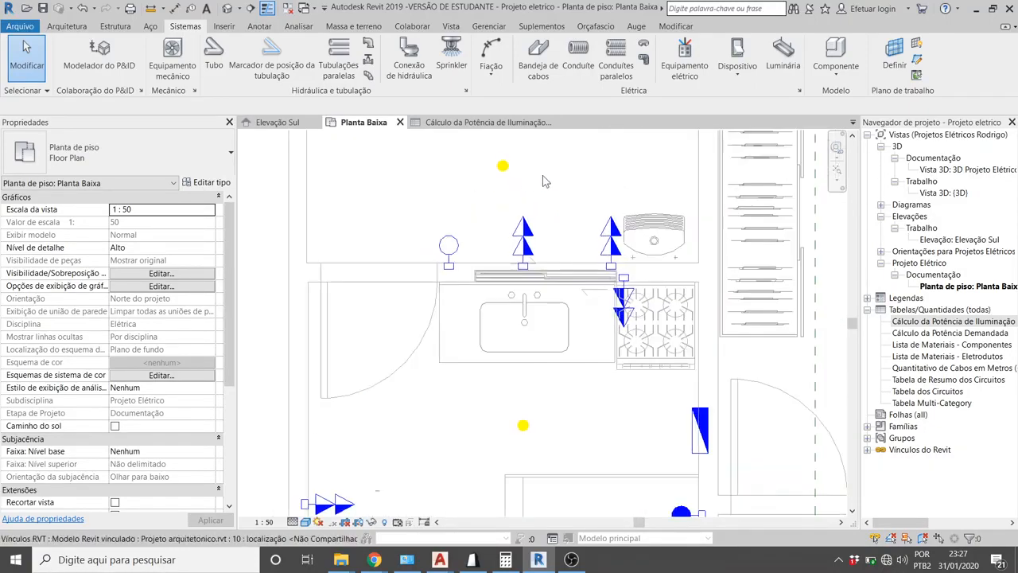
{"action": "scroll", "coordinate": [520, 424], "scroll_direction": "up", "scroll_amount": 5}
{"action": "scroll", "coordinate": [537, 368], "scroll_direction": "down", "scroll_amount": 3}
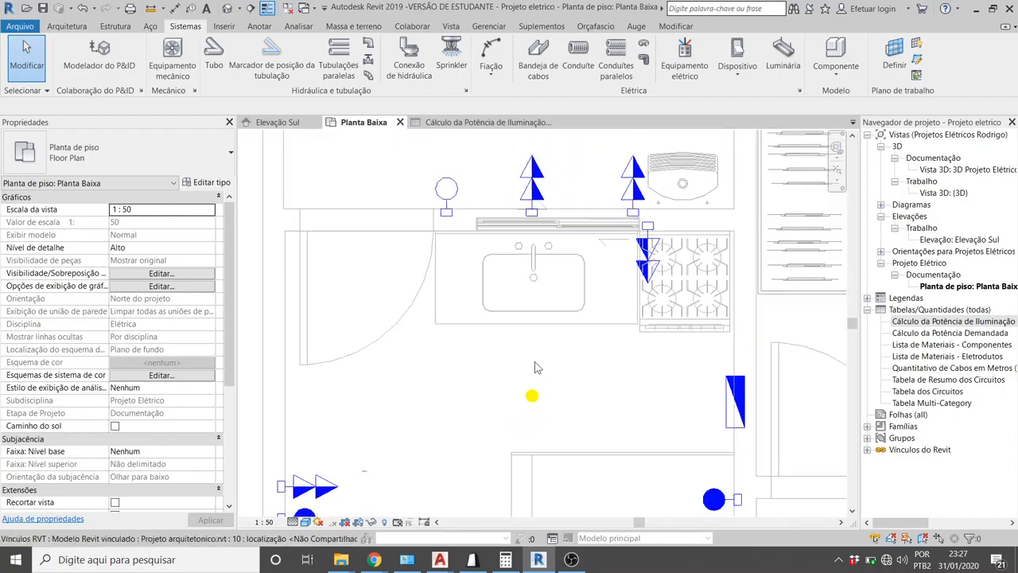
{"action": "scroll", "coordinate": [535, 361], "scroll_direction": "up", "scroll_amount": 1}
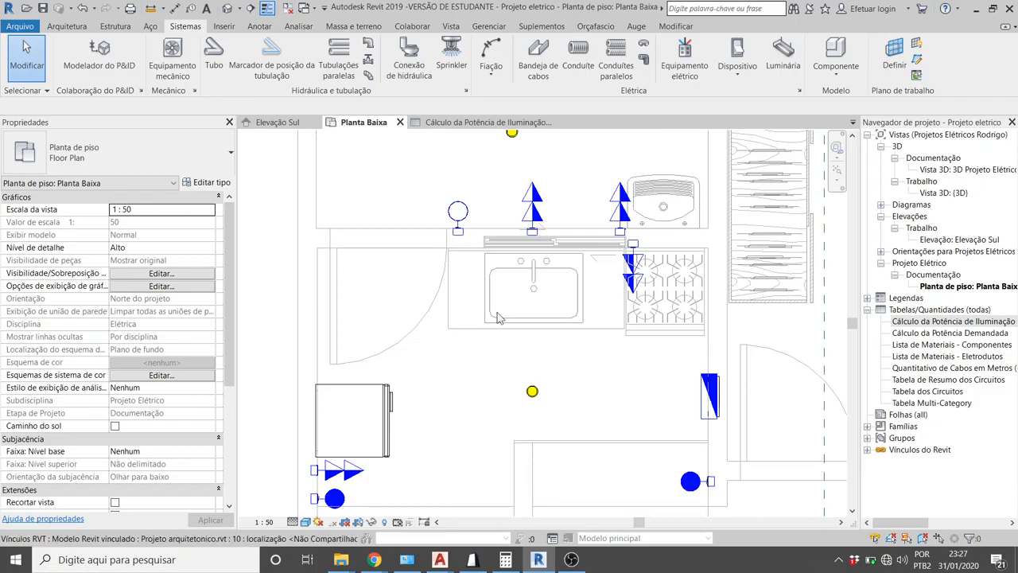
{"action": "scroll", "coordinate": [498, 318], "scroll_direction": "down", "scroll_amount": 1}
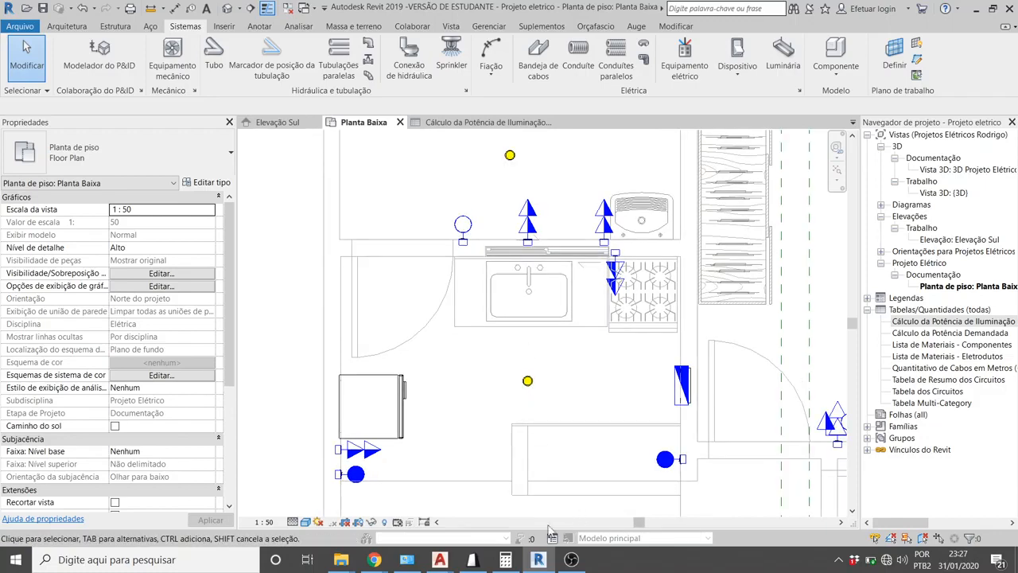
Step: Switch to Calculator, multiply 220 by 10, and return to the Revit floor plan
{"action": "left_click", "coordinate": [505, 559]}
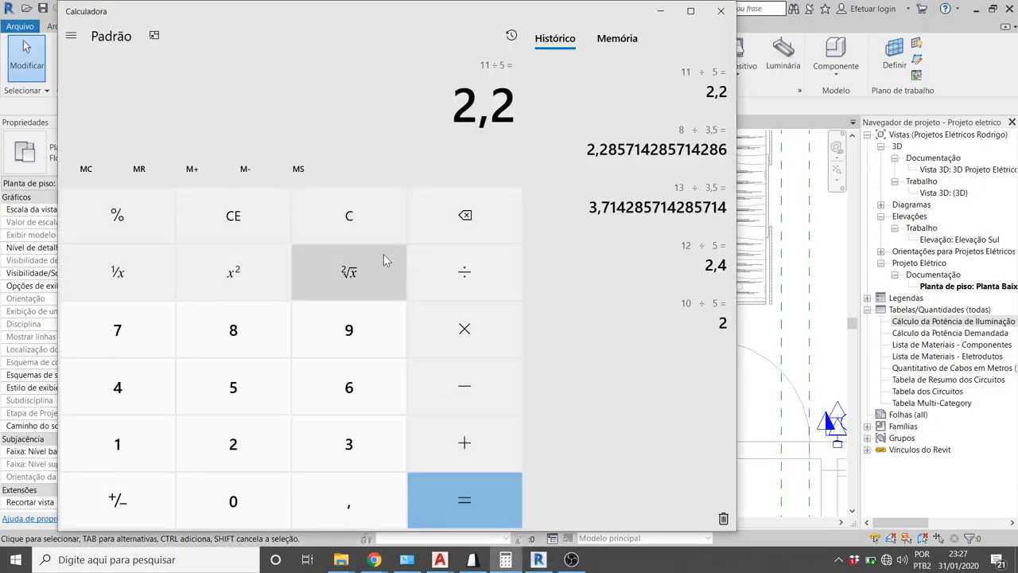
{"action": "type", "text": "220"}
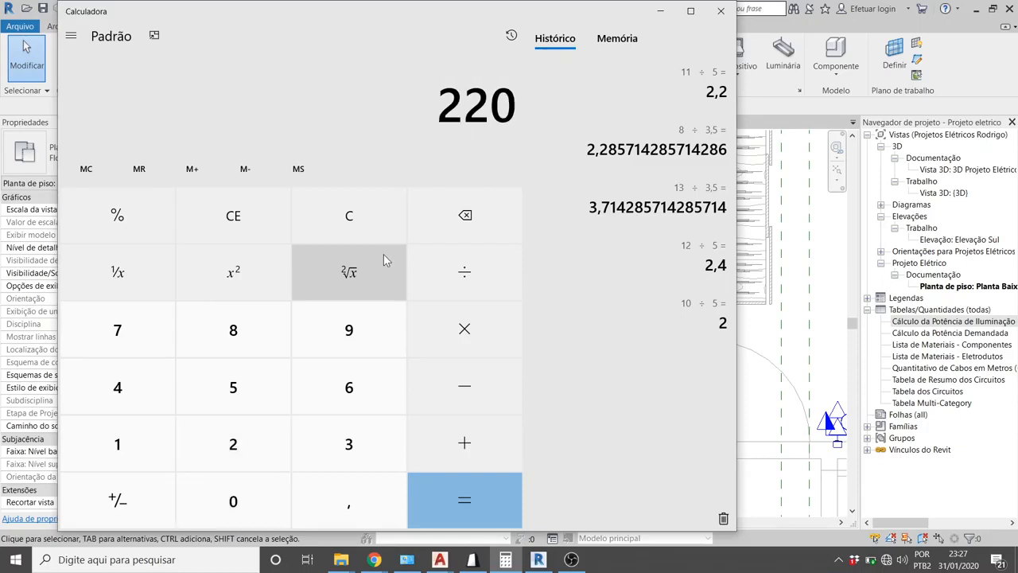
{"action": "type", "text": " × 10"}
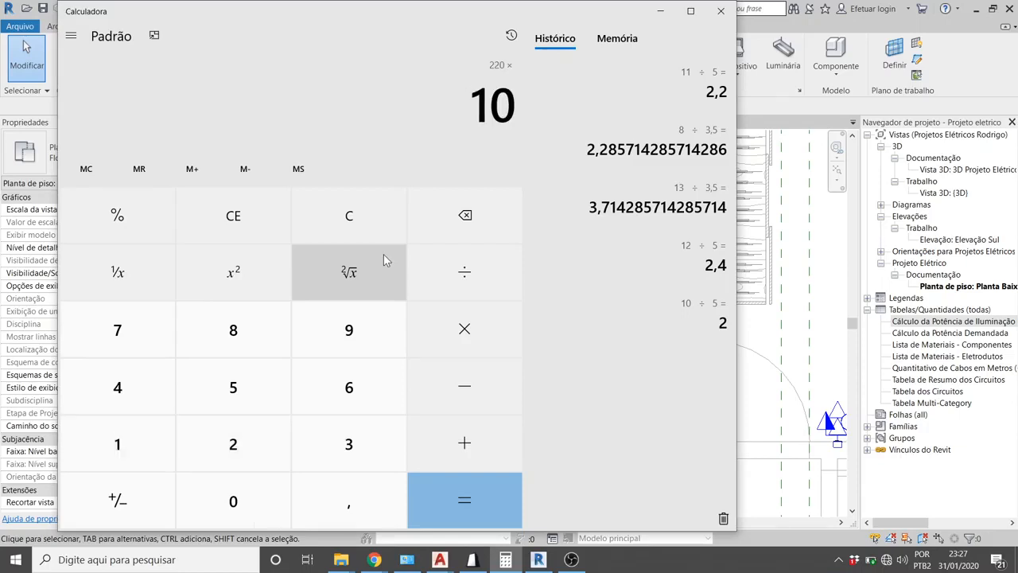
{"action": "key", "text": "Return"}
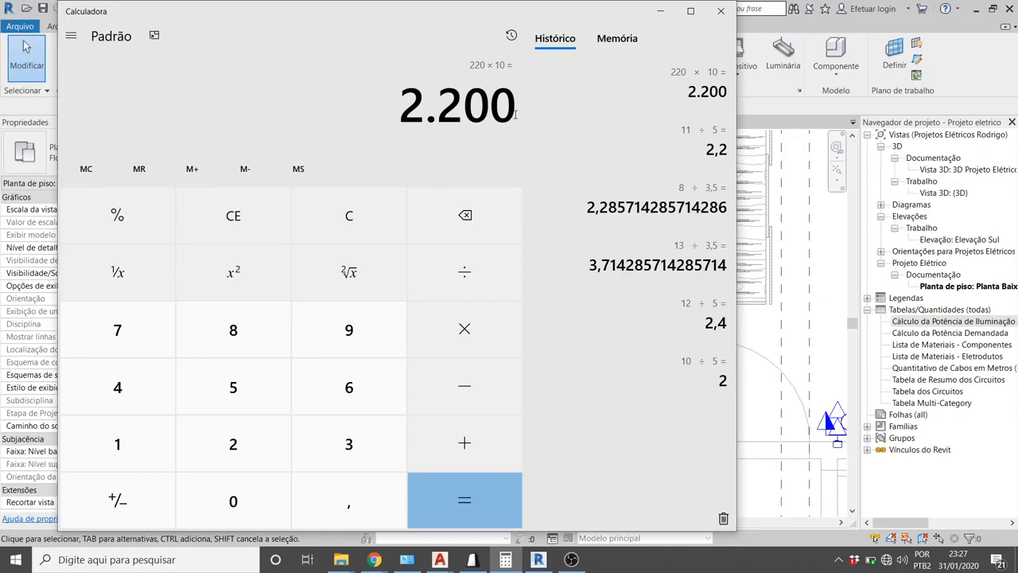
{"action": "left_click", "coordinate": [826, 295]}
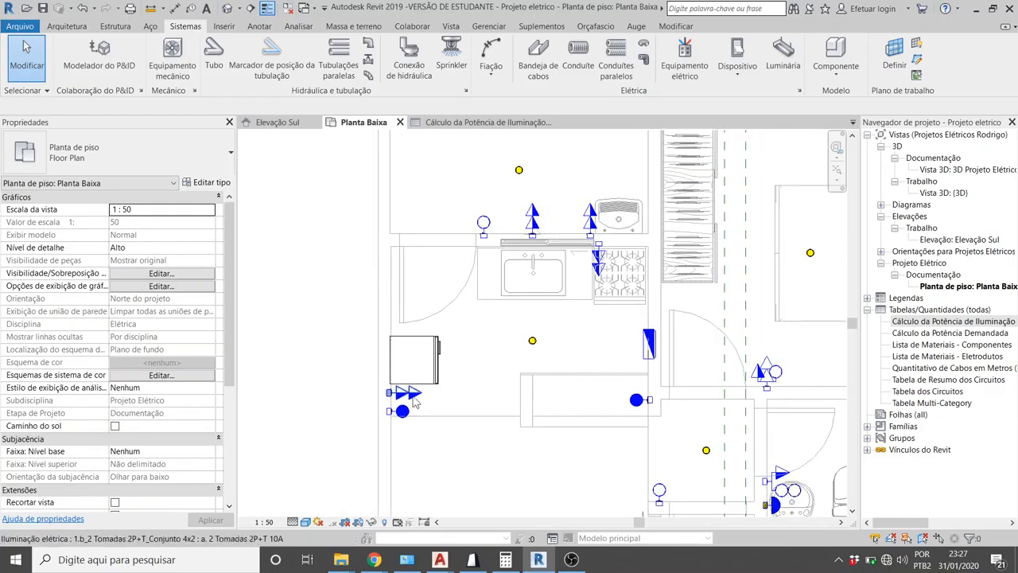
Step: Examine the kitchen outlets beside the refrigerator and the double outlets on the living room walls
{"action": "scroll", "coordinate": [415, 399], "scroll_direction": "up", "scroll_amount": 2}
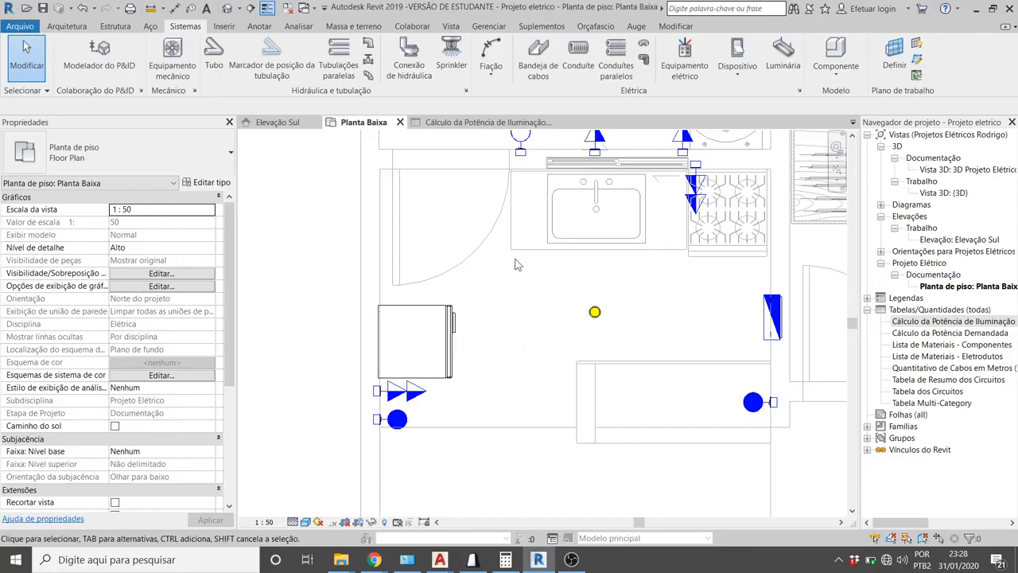
{"action": "scroll", "coordinate": [513, 223], "scroll_direction": "down", "scroll_amount": 1}
{"action": "scroll", "coordinate": [509, 182], "scroll_direction": "down", "scroll_amount": 1}
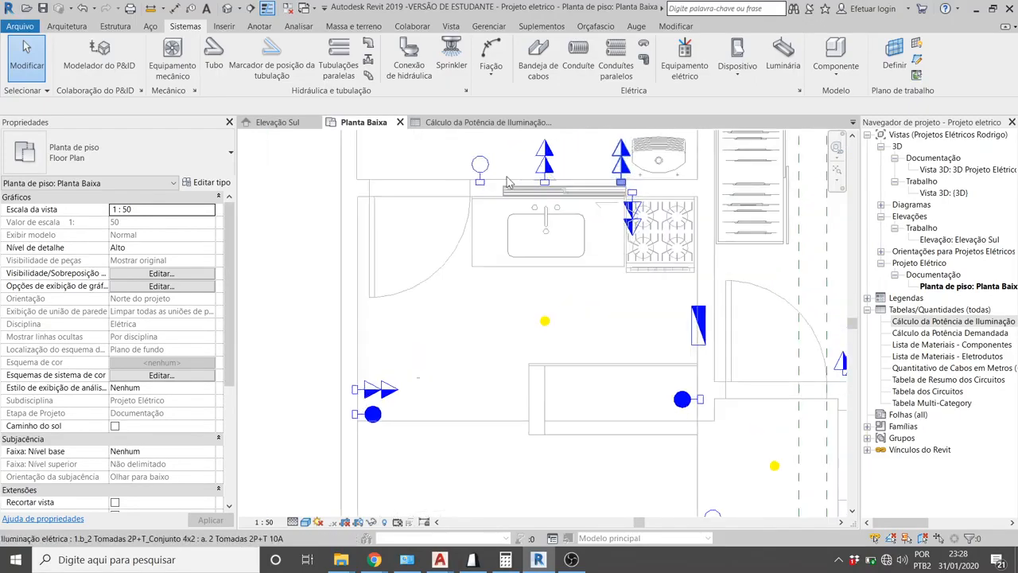
{"action": "scroll", "coordinate": [509, 181], "scroll_direction": "down", "scroll_amount": 2}
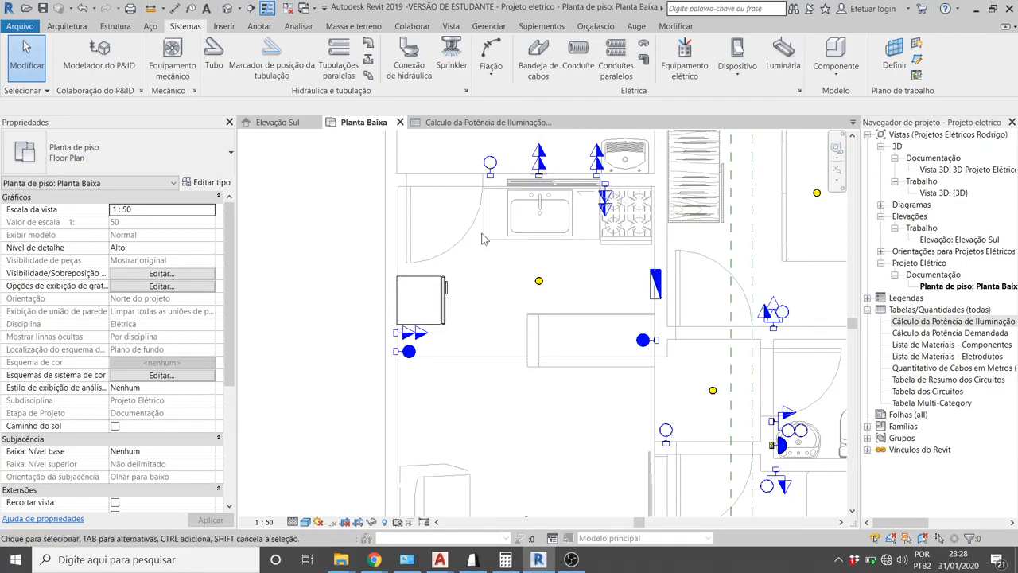
{"action": "scroll", "coordinate": [490, 232], "scroll_direction": "down", "scroll_amount": 6}
{"action": "scroll", "coordinate": [475, 421], "scroll_direction": "up", "scroll_amount": 3}
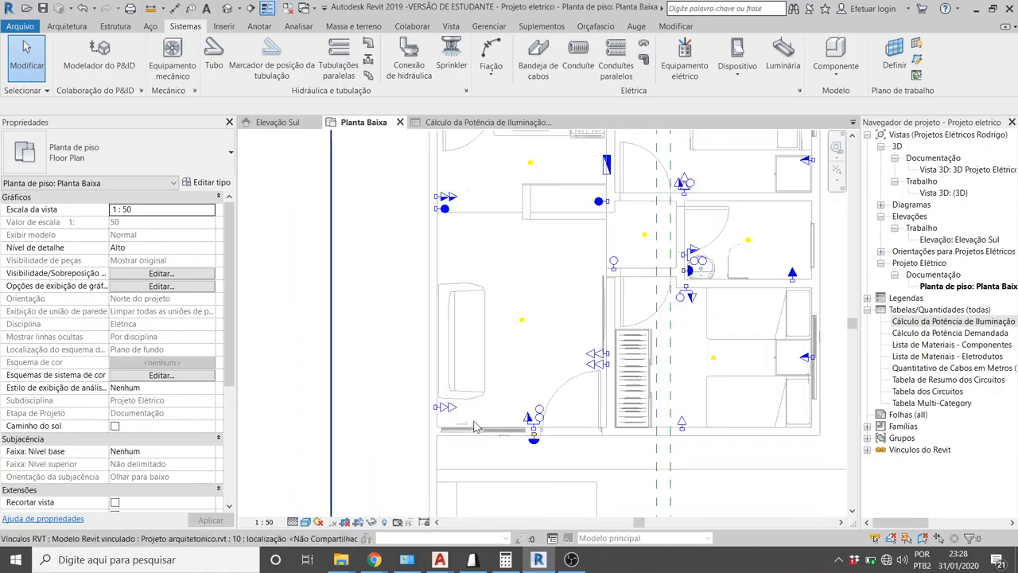
{"action": "scroll", "coordinate": [475, 426], "scroll_direction": "up", "scroll_amount": 4}
{"action": "scroll", "coordinate": [371, 411], "scroll_direction": "up", "scroll_amount": 2}
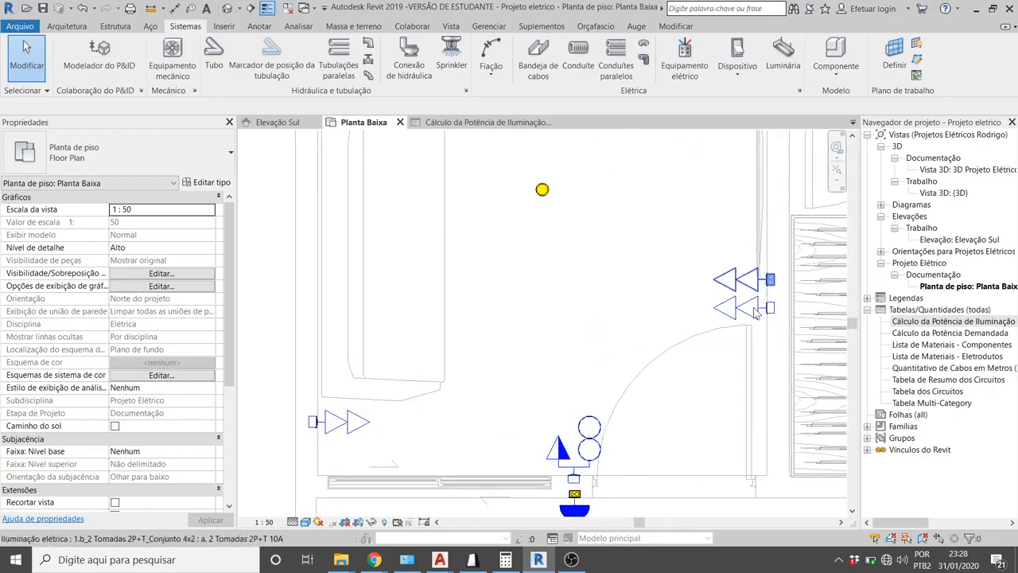
{"action": "scroll", "coordinate": [744, 282], "scroll_direction": "up", "scroll_amount": 1}
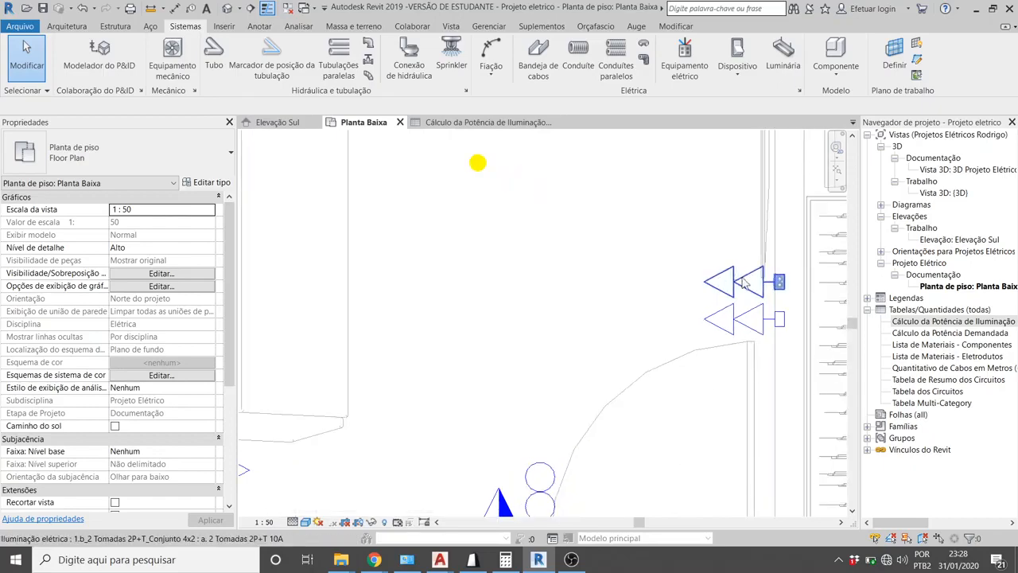
Step: Check the voltage and apparent power properties of the upper double outlet on the living room wall beside the wardrobe
{"action": "left_click", "coordinate": [744, 282]}
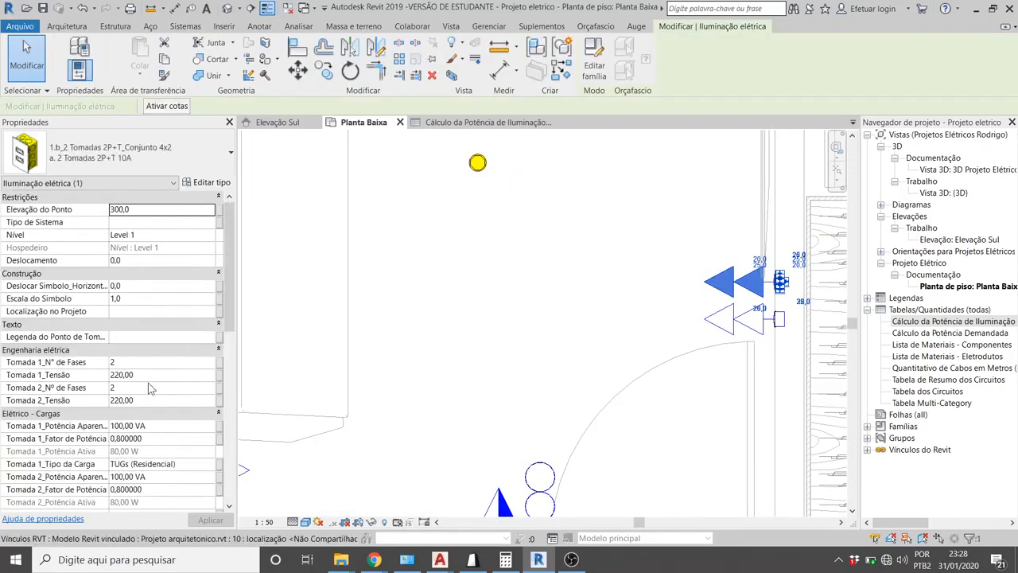
{"action": "scroll", "coordinate": [152, 387], "scroll_direction": "down", "scroll_amount": 3}
{"action": "left_click", "coordinate": [605, 309]}
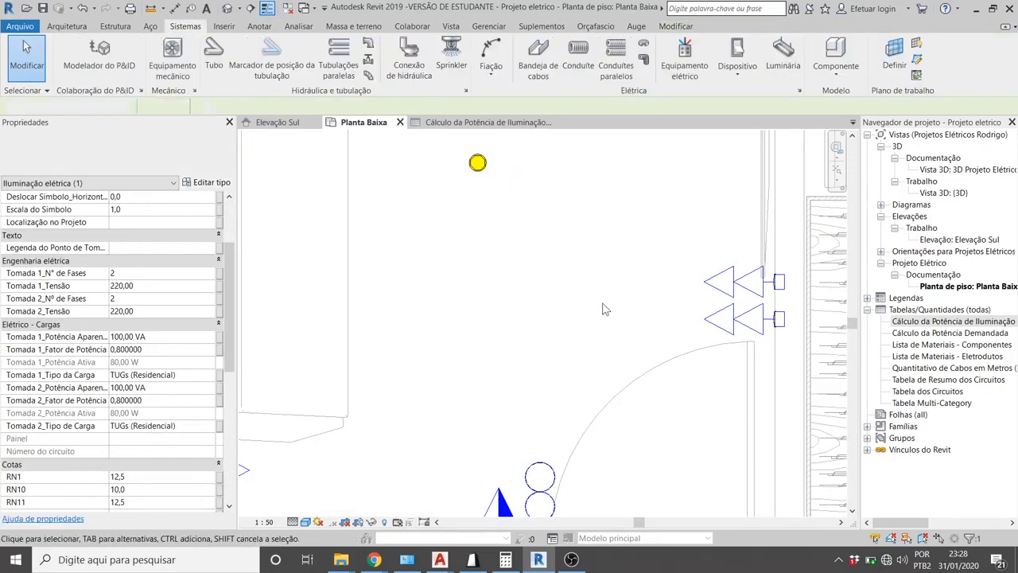
{"action": "scroll", "coordinate": [605, 309], "scroll_direction": "down", "scroll_amount": 2}
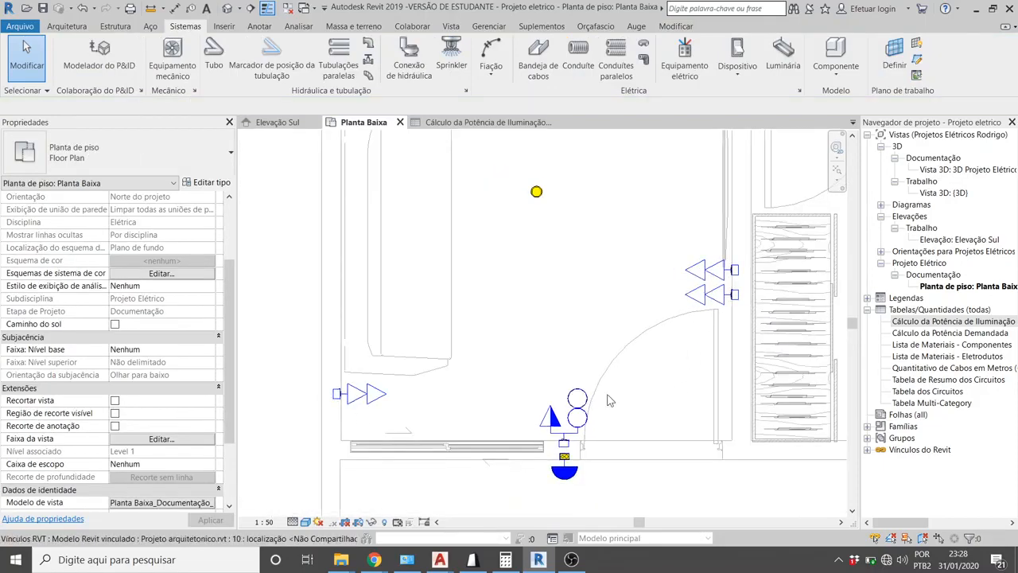
{"action": "scroll", "coordinate": [695, 279], "scroll_direction": "up", "scroll_amount": 2}
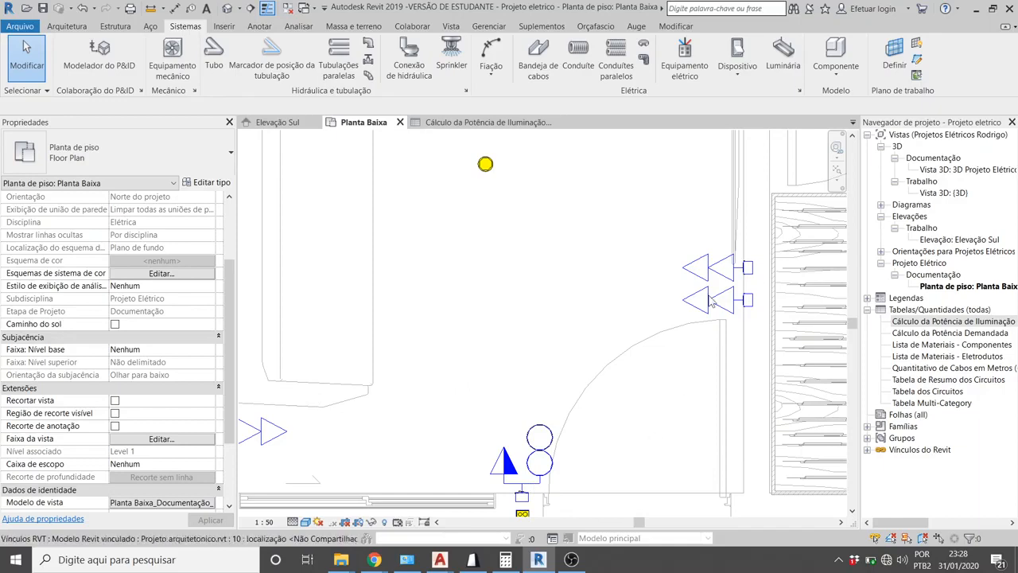
{"action": "scroll", "coordinate": [599, 361], "scroll_direction": "down", "scroll_amount": 1}
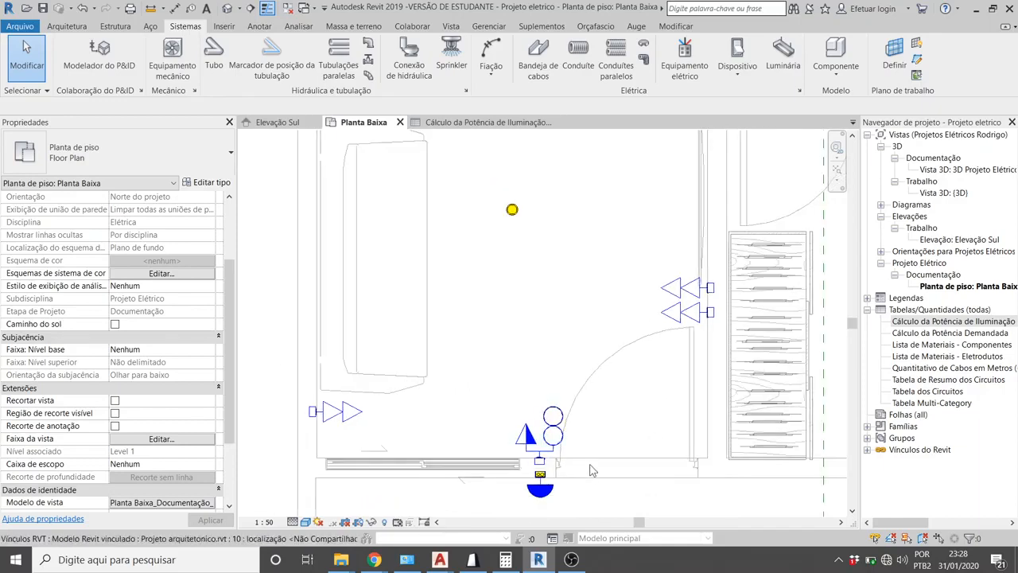
Step: Switch to Calculator, subtract 700 from 2200, and return to the Revit floor plan
{"action": "left_click", "coordinate": [509, 561]}
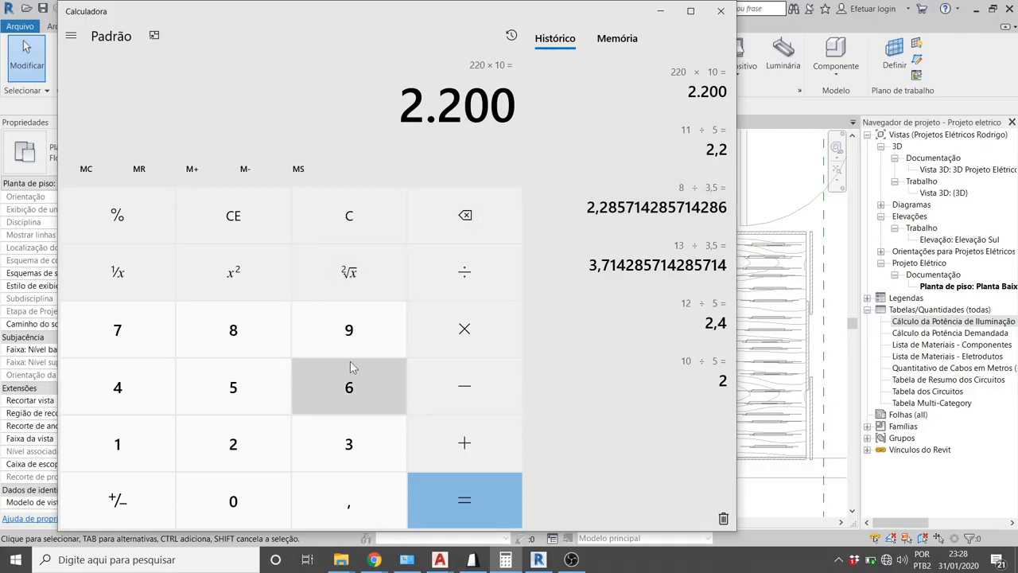
{"action": "type", "text": "22"}
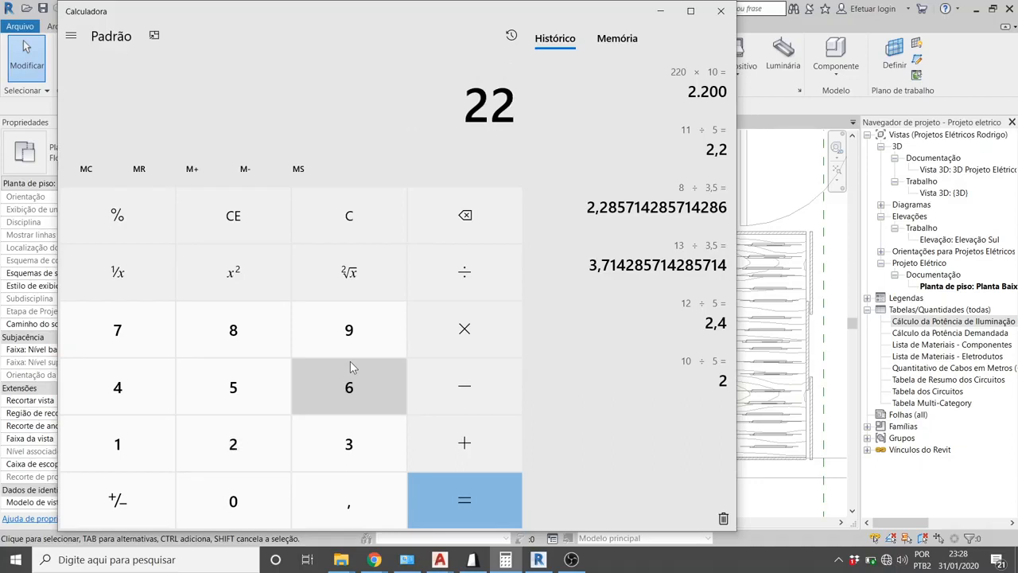
{"action": "type", "text": "00 - 700"}
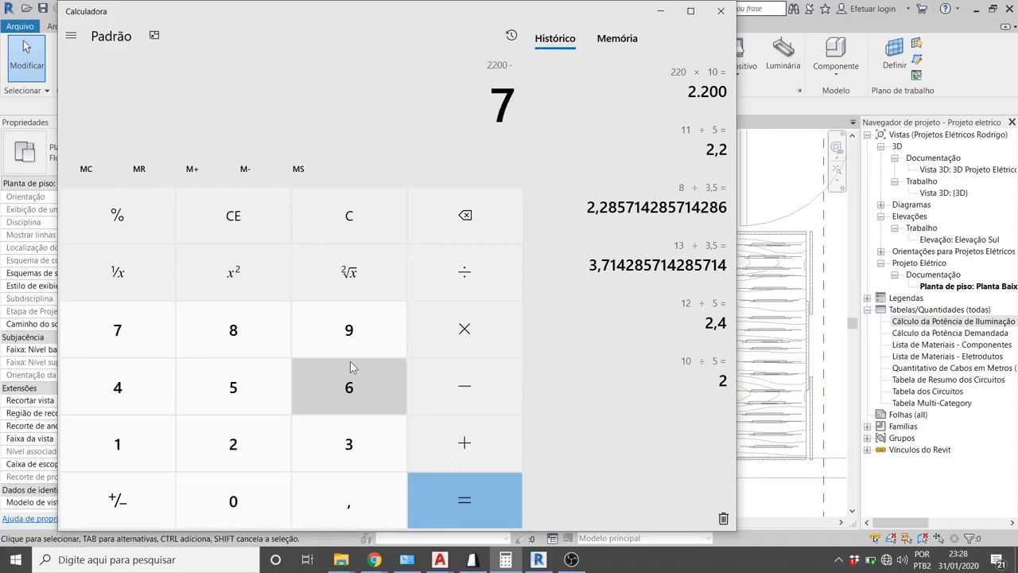
{"action": "key", "text": "Return"}
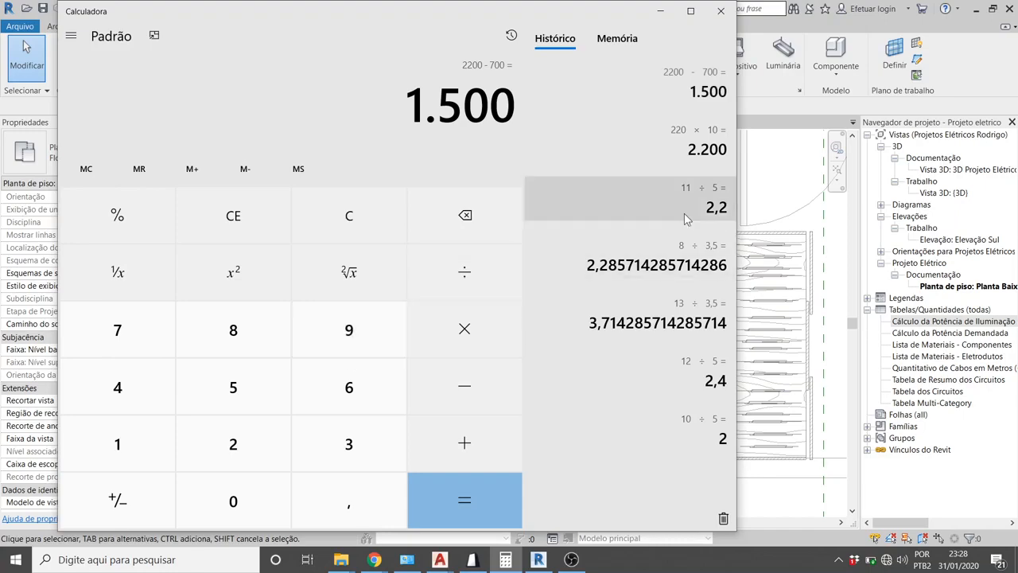
{"action": "left_click", "coordinate": [815, 224]}
Step: Examine the outlets of the lower bedroom, bathroom and hallway next to the living room to consider how to group them
{"action": "scroll", "coordinate": [491, 370], "scroll_direction": "up", "scroll_amount": 2}
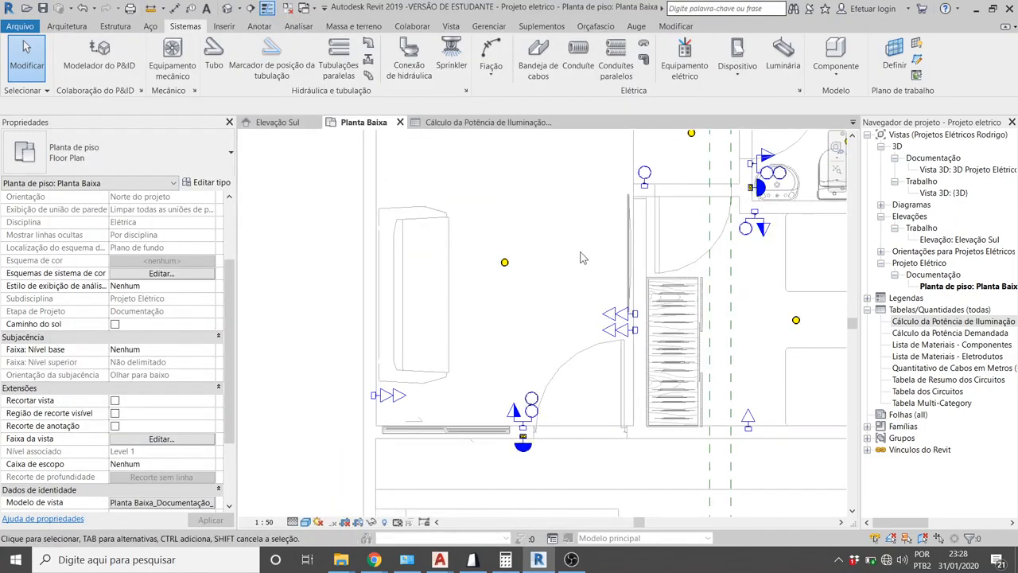
{"action": "scroll", "coordinate": [581, 253], "scroll_direction": "up", "scroll_amount": 1}
{"action": "scroll", "coordinate": [334, 300], "scroll_direction": "down", "scroll_amount": 1}
{"action": "scroll", "coordinate": [330, 407], "scroll_direction": "down", "scroll_amount": 2}
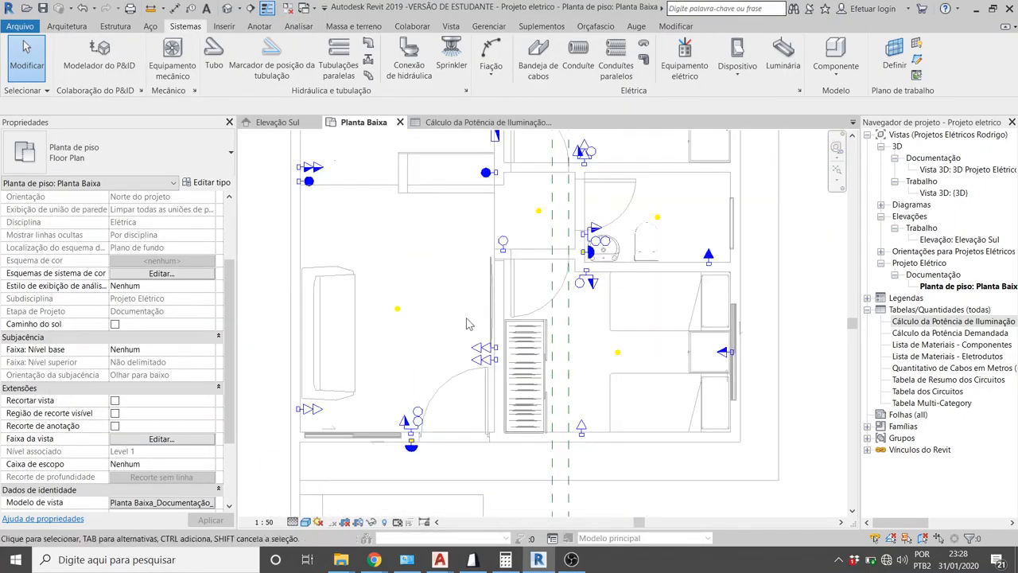
{"action": "scroll", "coordinate": [564, 359], "scroll_direction": "up", "scroll_amount": 2}
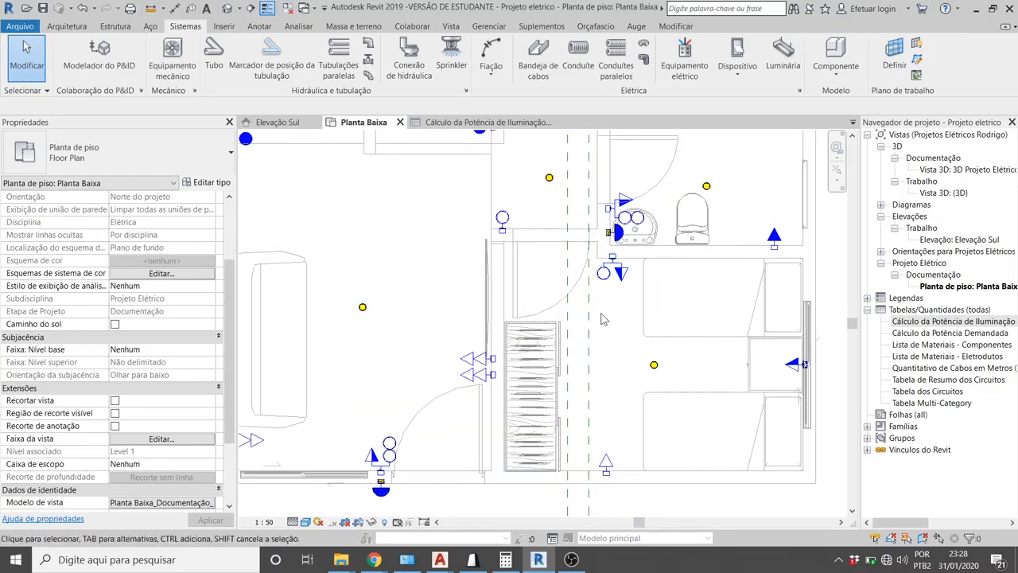
{"action": "scroll", "coordinate": [510, 398], "scroll_direction": "down", "scroll_amount": 1}
{"action": "scroll", "coordinate": [712, 416], "scroll_direction": "up", "scroll_amount": 1}
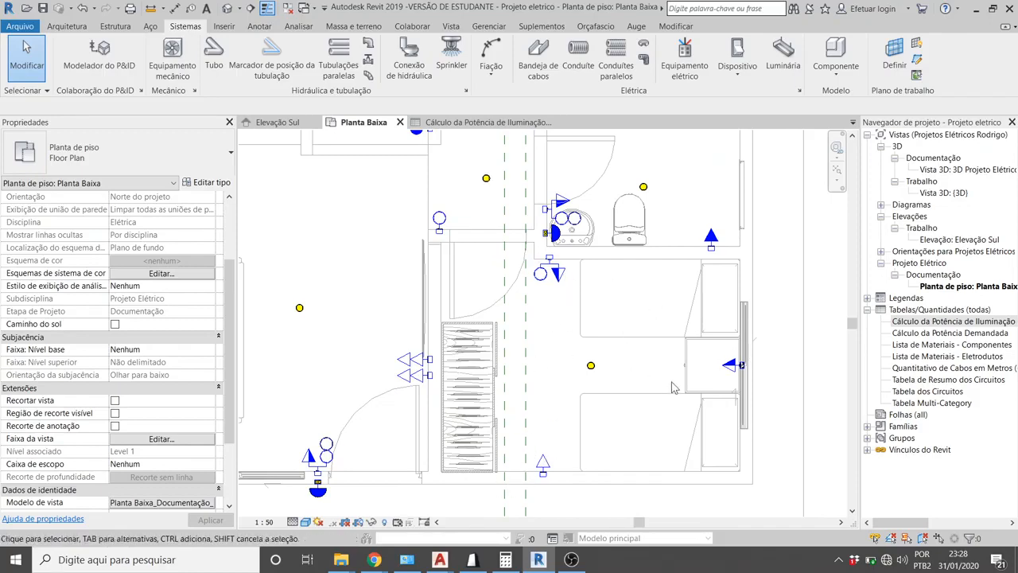
{"action": "scroll", "coordinate": [745, 400], "scroll_direction": "down", "scroll_amount": 2}
{"action": "scroll", "coordinate": [736, 376], "scroll_direction": "down", "scroll_amount": 1}
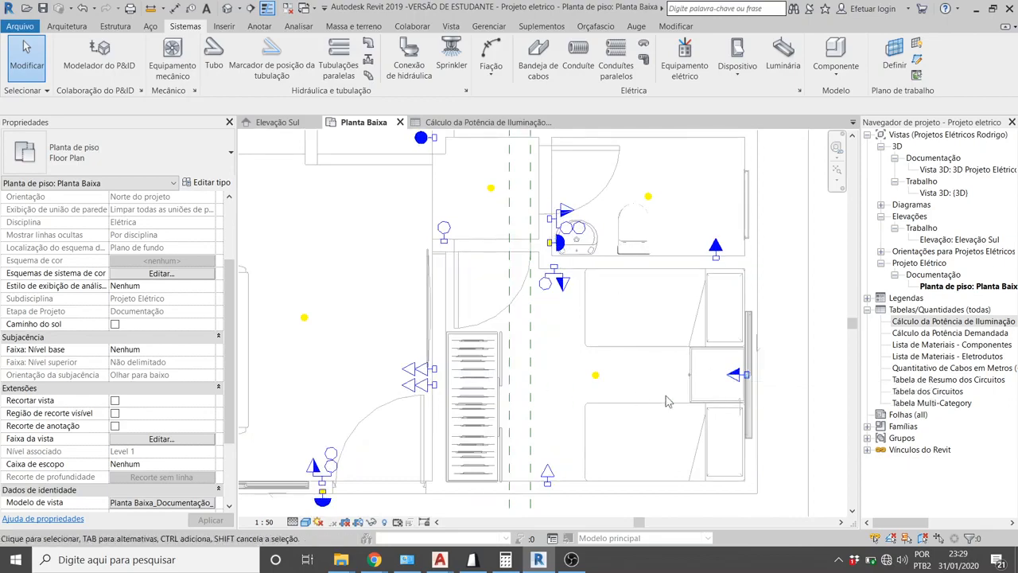
{"action": "scroll", "coordinate": [506, 391], "scroll_direction": "down", "scroll_amount": 1}
{"action": "scroll", "coordinate": [506, 390], "scroll_direction": "up", "scroll_amount": 3}
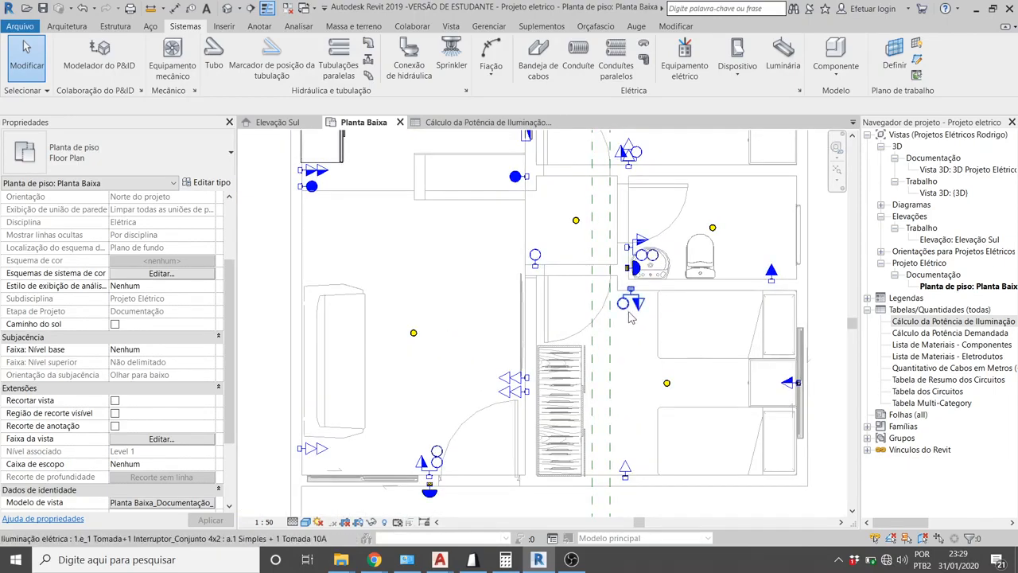
{"action": "scroll", "coordinate": [630, 318], "scroll_direction": "up", "scroll_amount": 1}
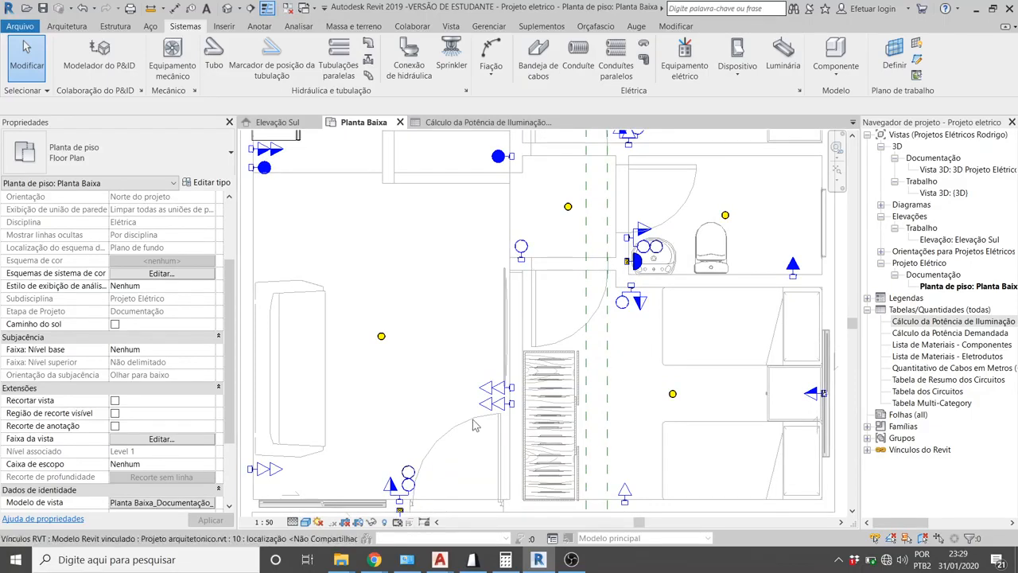
Step: Examine the living room outlets by the sofa, the entrance switch and the wardrobe wall as candidates for one circuit
{"action": "scroll", "coordinate": [510, 409], "scroll_direction": "down", "scroll_amount": 1}
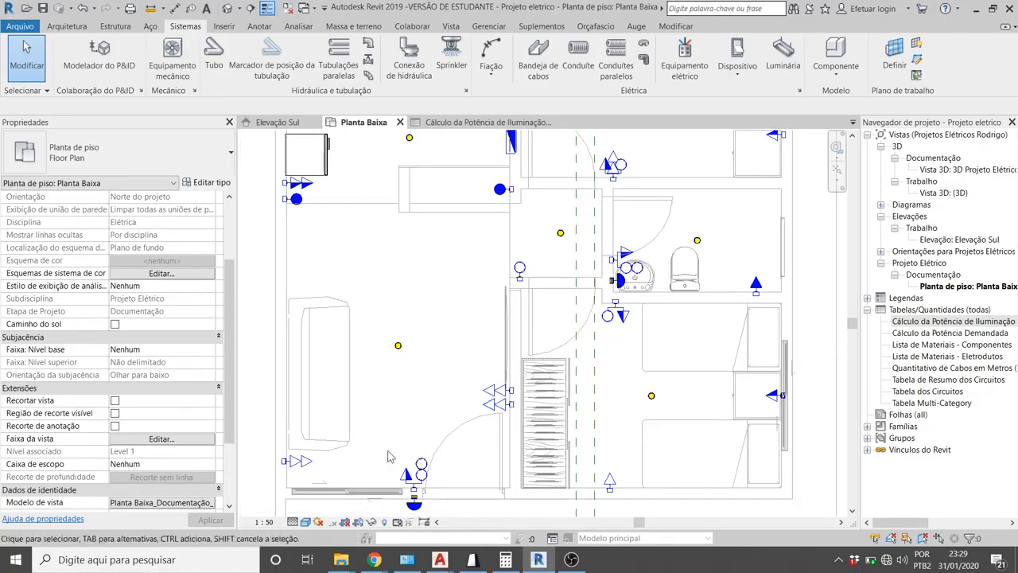
{"action": "scroll", "coordinate": [321, 473], "scroll_direction": "up", "scroll_amount": 1}
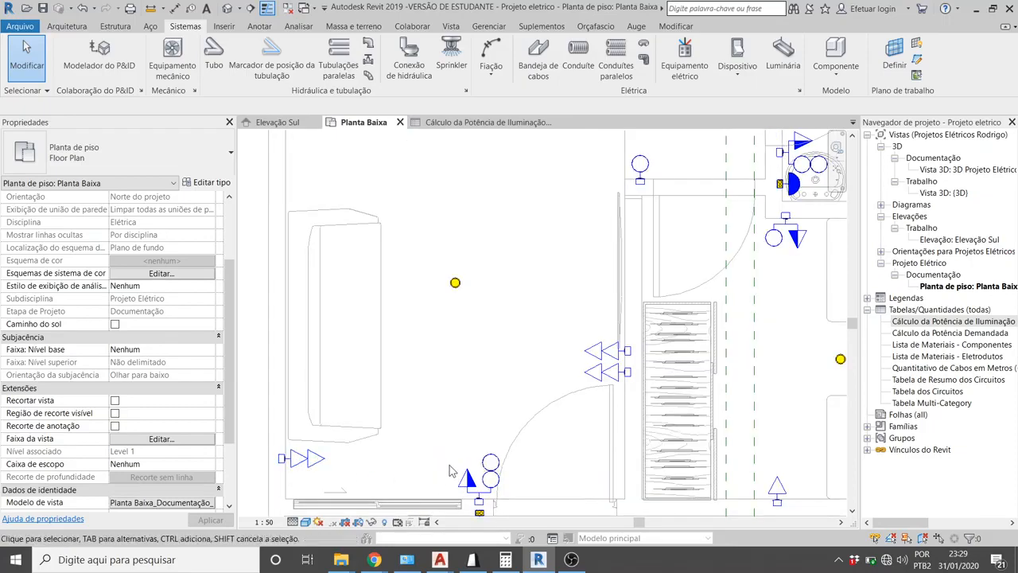
{"action": "scroll", "coordinate": [409, 420], "scroll_direction": "down", "scroll_amount": 1}
{"action": "scroll", "coordinate": [364, 471], "scroll_direction": "up", "scroll_amount": 2}
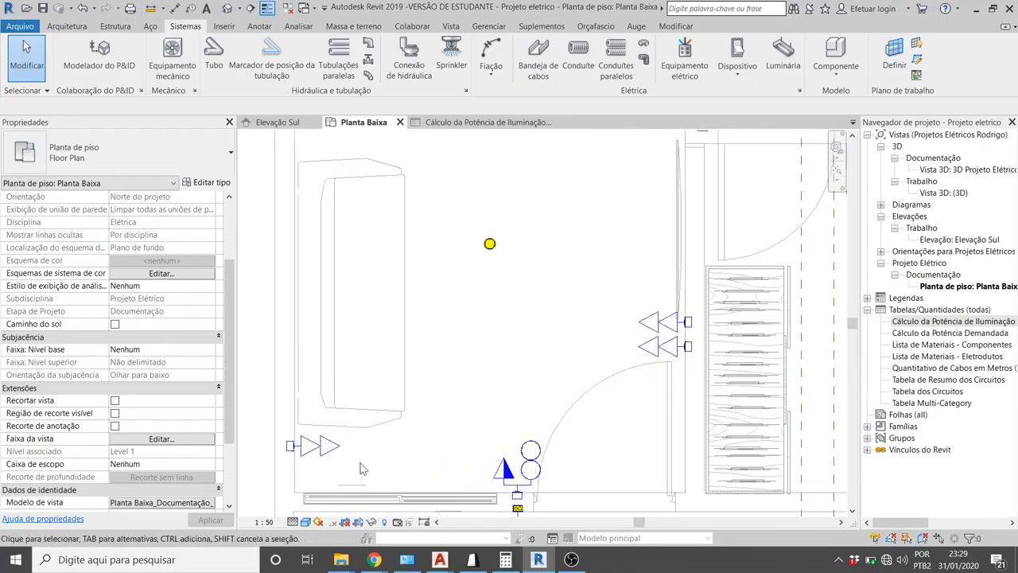
{"action": "scroll", "coordinate": [421, 443], "scroll_direction": "down", "scroll_amount": 1}
{"action": "scroll", "coordinate": [595, 340], "scroll_direction": "up", "scroll_amount": 1}
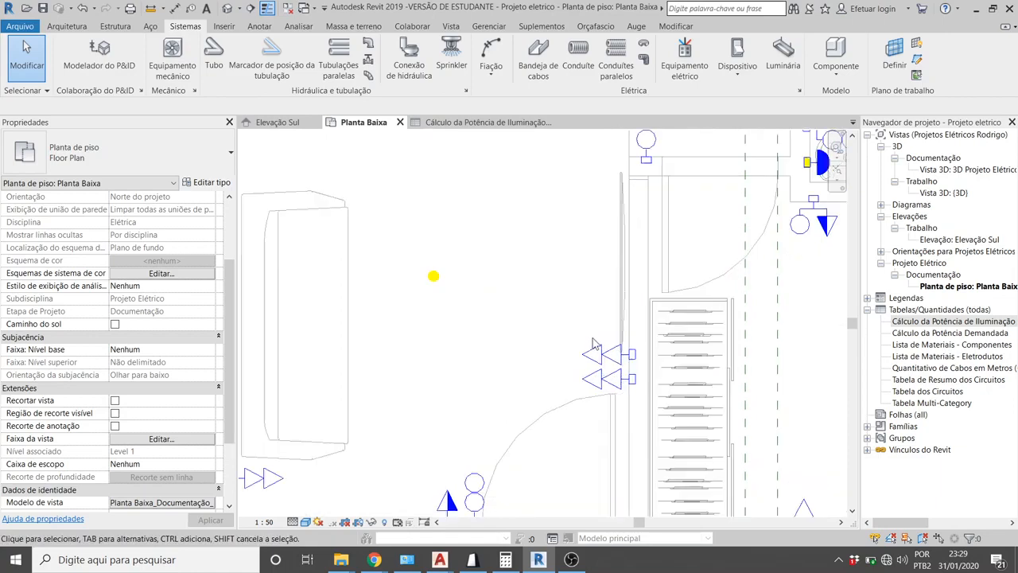
{"action": "scroll", "coordinate": [334, 458], "scroll_direction": "down", "scroll_amount": 1}
{"action": "scroll", "coordinate": [350, 455], "scroll_direction": "up", "scroll_amount": 1}
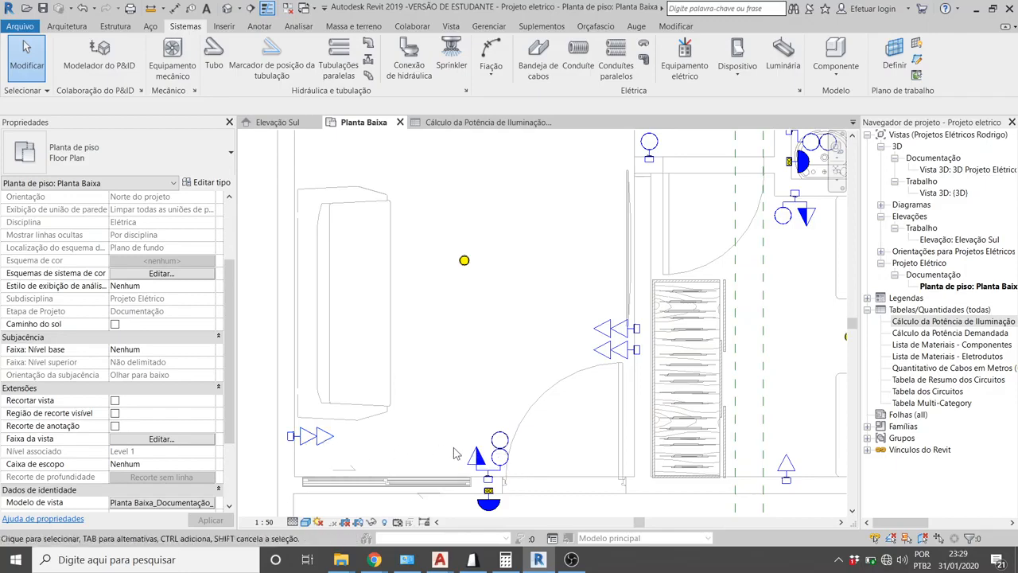
Step: Create a two-pole 220 V power circuit from the outer module of the double outlet below the sofa
{"action": "key", "text": "Tab"}
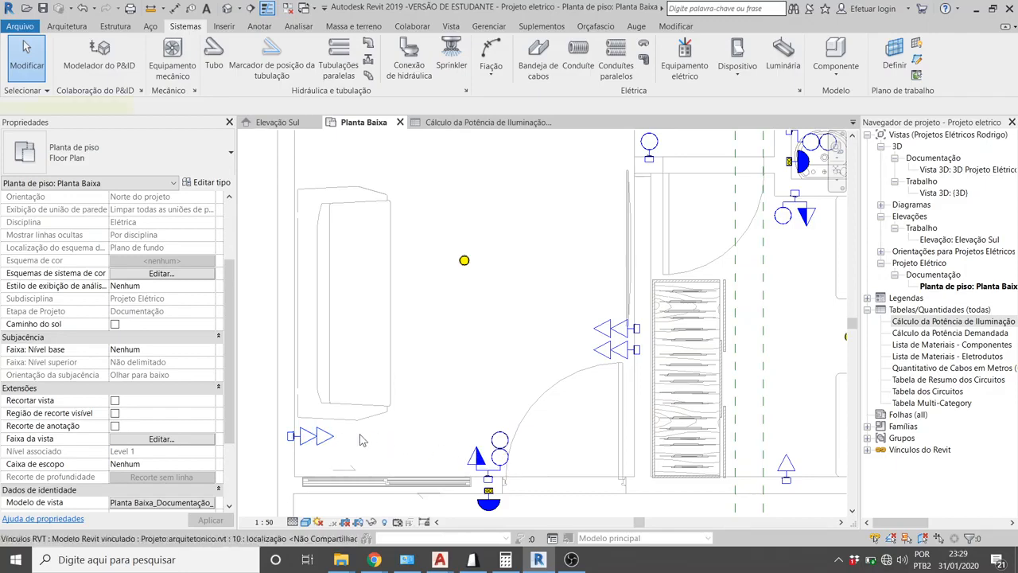
{"action": "left_click", "coordinate": [331, 439]}
{"action": "key", "text": "Escape"}
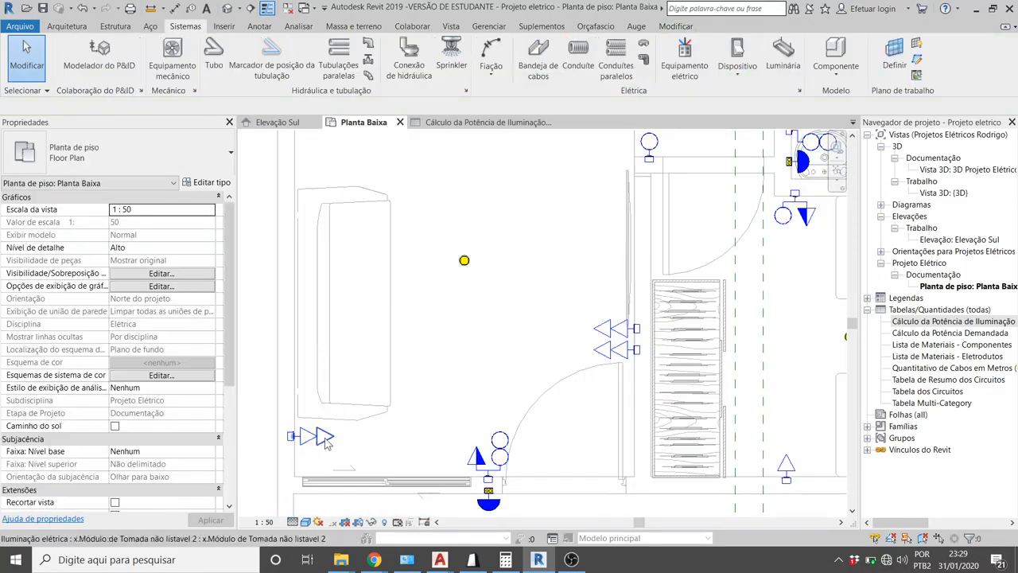
{"action": "left_click", "coordinate": [326, 439]}
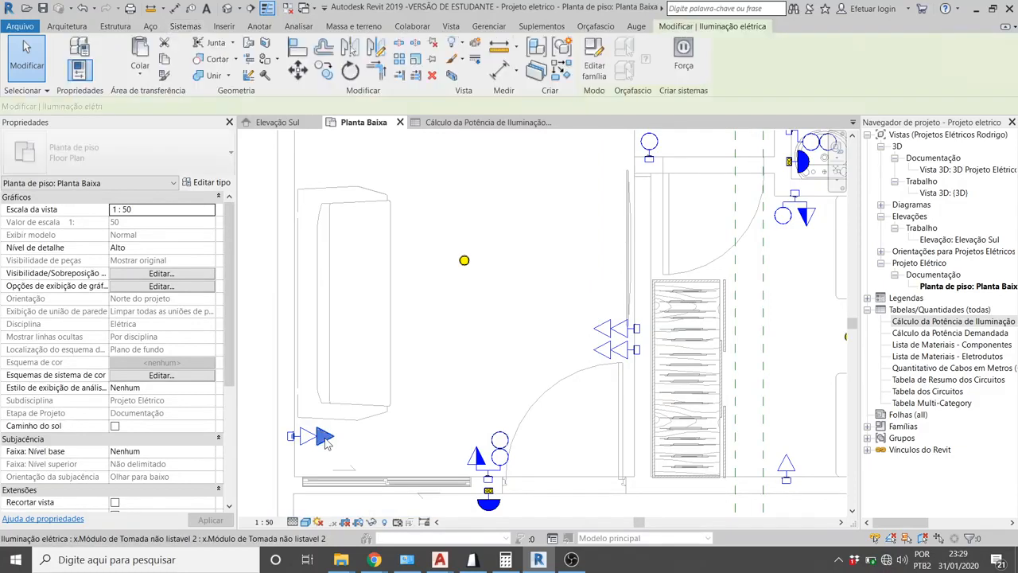
{"action": "left_click", "coordinate": [684, 64]}
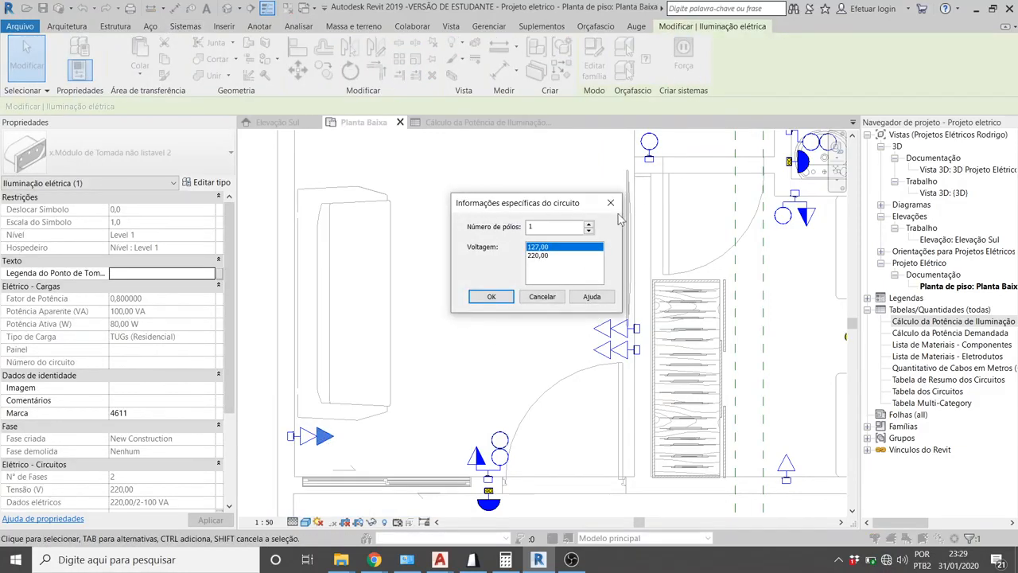
{"action": "left_click", "coordinate": [492, 296]}
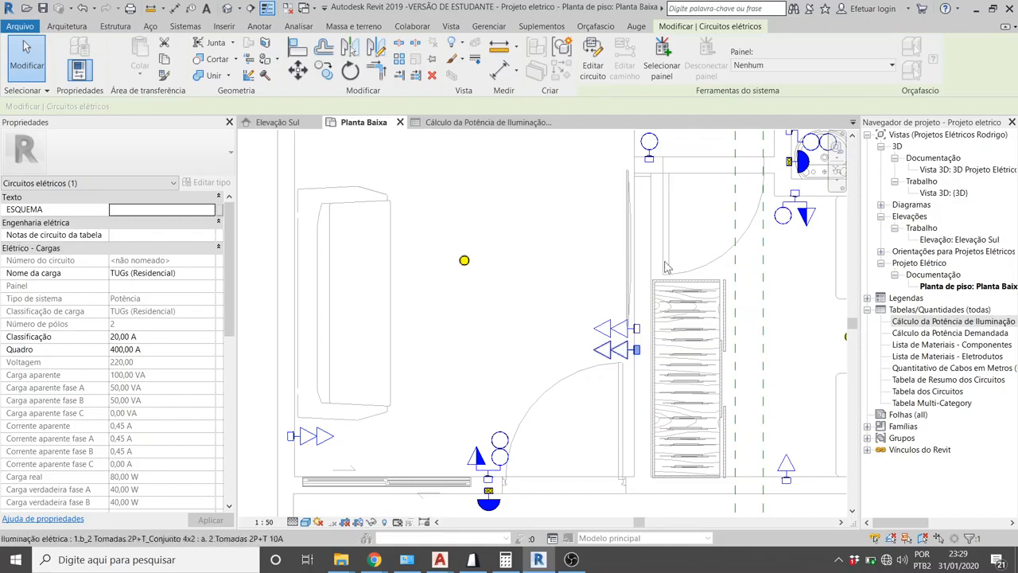
Step: Connect the new outlet circuit to the QDC panel and clear the selection
{"action": "left_click", "coordinate": [776, 70]}
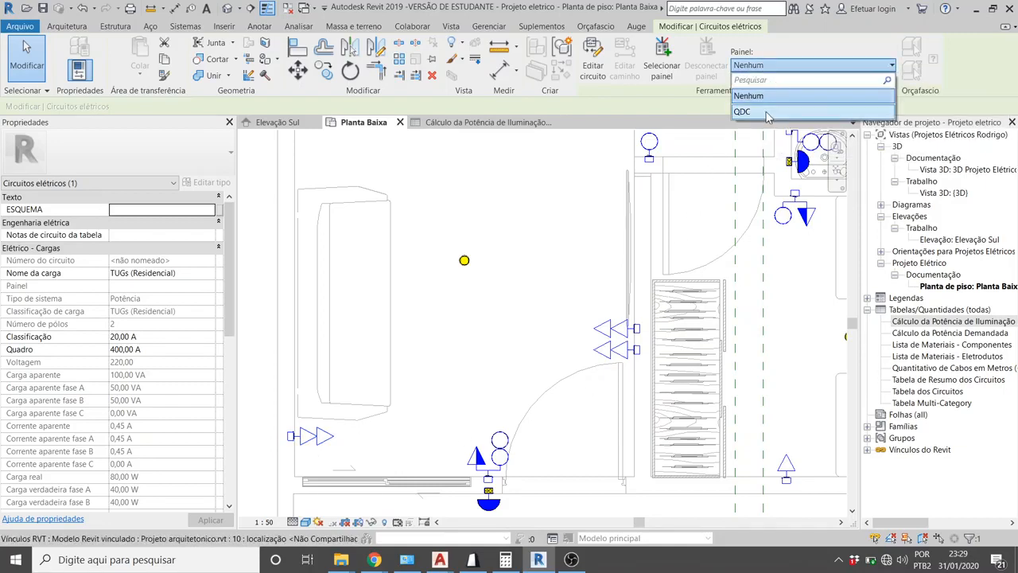
{"action": "left_click", "coordinate": [766, 112]}
{"action": "scroll", "coordinate": [426, 436], "scroll_direction": "down", "scroll_amount": 4}
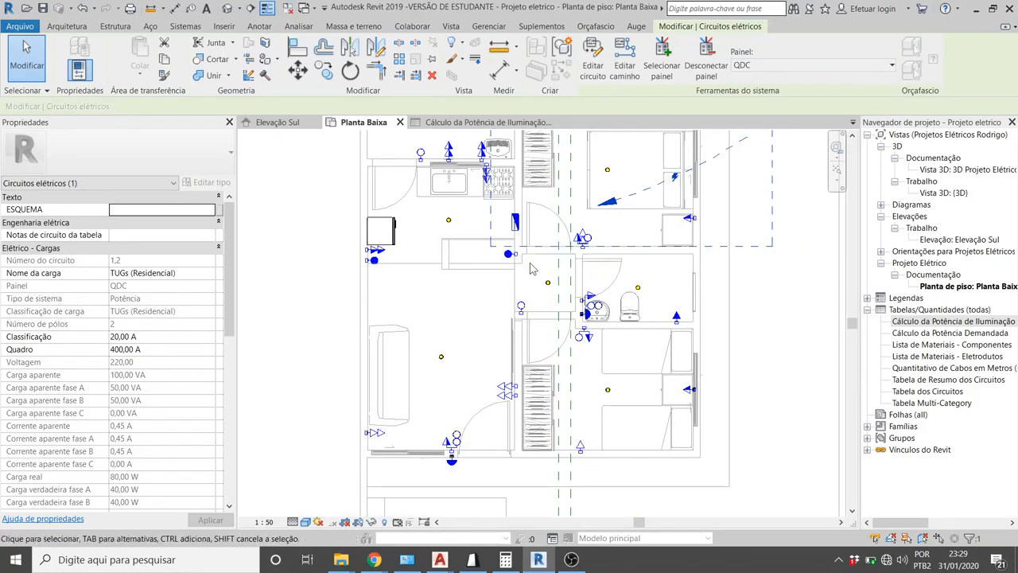
{"action": "scroll", "coordinate": [466, 348], "scroll_direction": "up", "scroll_amount": 2}
{"action": "scroll", "coordinate": [402, 450], "scroll_direction": "up", "scroll_amount": 3}
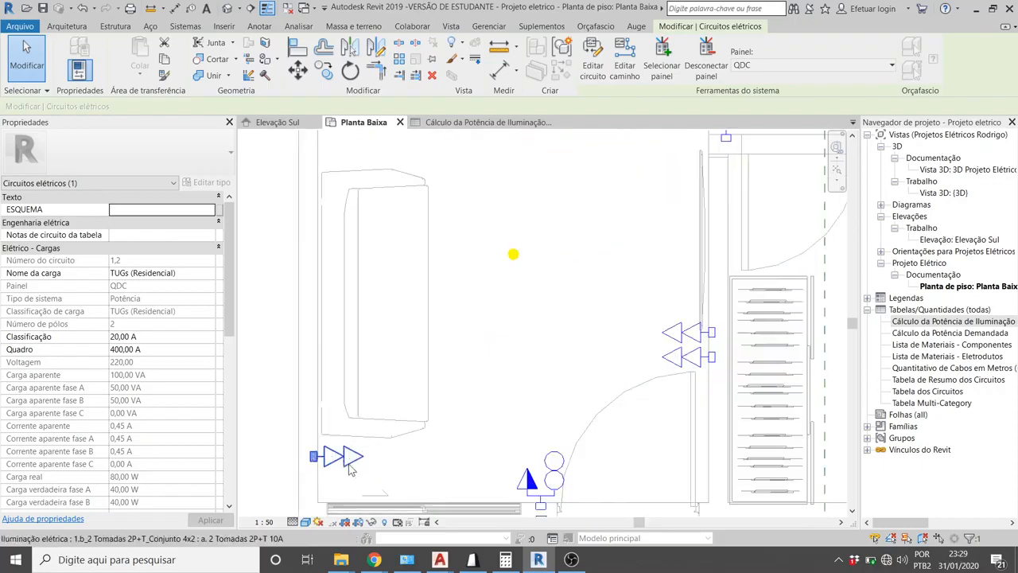
{"action": "key", "text": "Escape"}
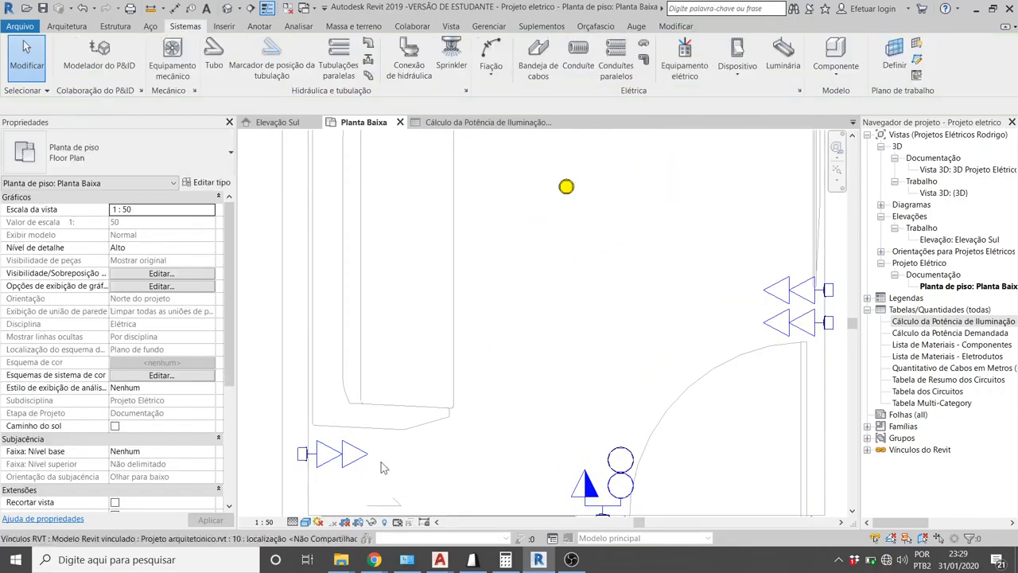
Step: Edit the new outlet circuit to add the inner module of the double outlet below the sofa and the outlet beside the entrance switches
{"action": "left_click", "coordinate": [364, 463]}
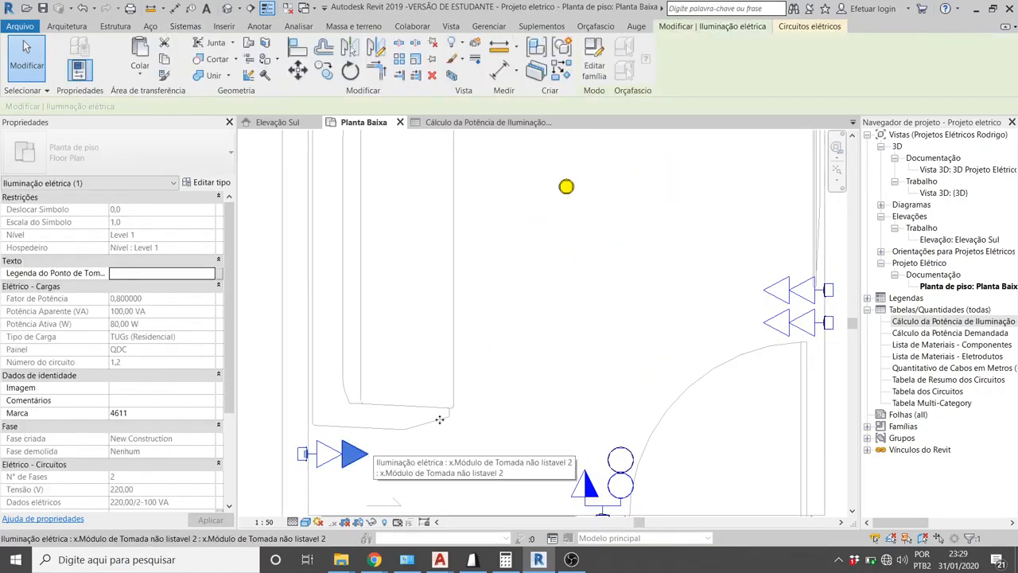
{"action": "left_click", "coordinate": [809, 26]}
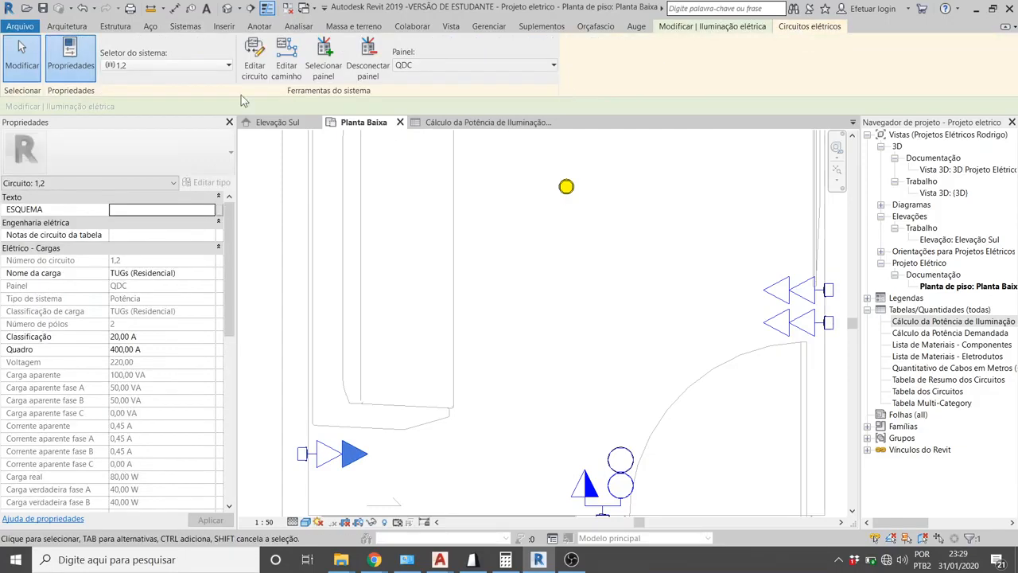
{"action": "left_click", "coordinate": [254, 66]}
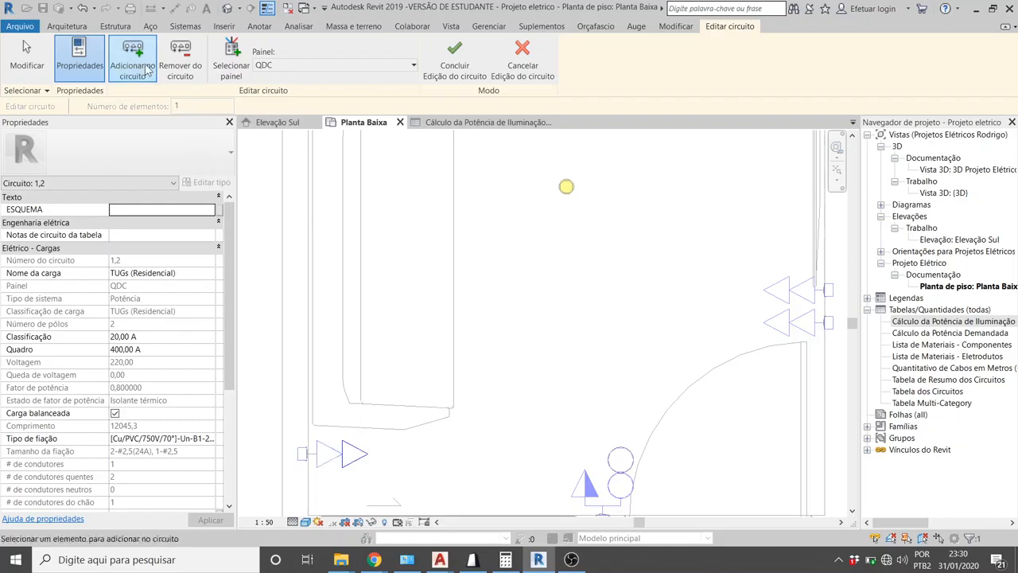
{"action": "left_click", "coordinate": [330, 453]}
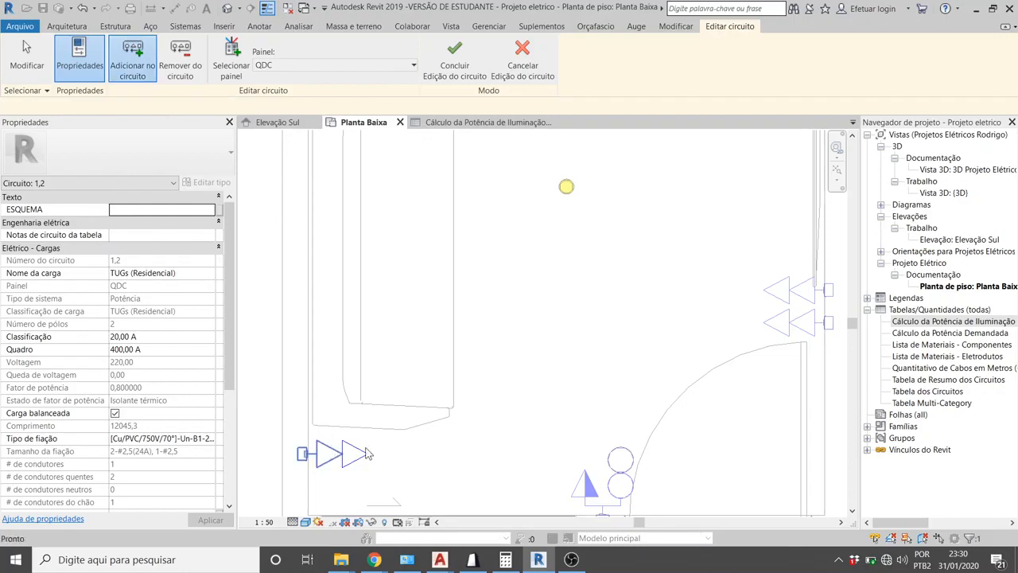
{"action": "scroll", "coordinate": [453, 323], "scroll_direction": "down", "scroll_amount": 1}
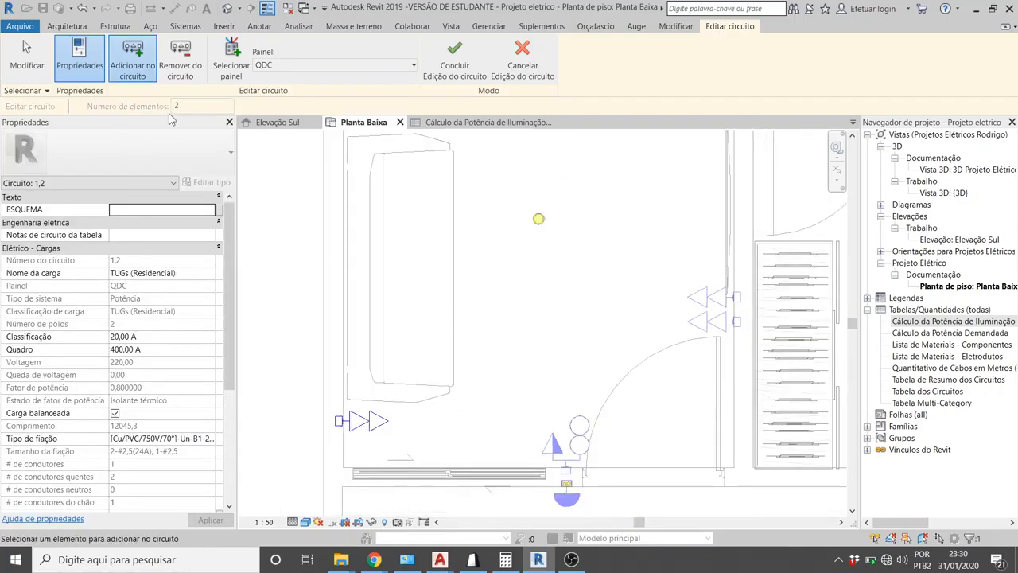
{"action": "scroll", "coordinate": [591, 427], "scroll_direction": "up", "scroll_amount": 2}
{"action": "left_click", "coordinate": [520, 457]}
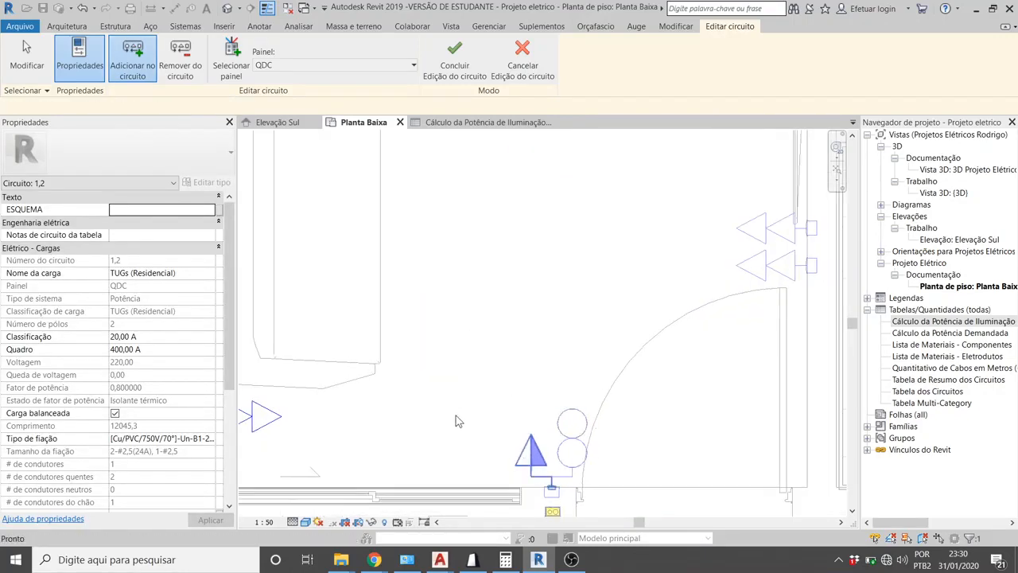
Step: Add all modules of the two double outlets on the living room's wardrobe wall to the circuit
{"action": "scroll", "coordinate": [456, 416], "scroll_direction": "down", "scroll_amount": 2}
{"action": "scroll", "coordinate": [660, 291], "scroll_direction": "up", "scroll_amount": 2}
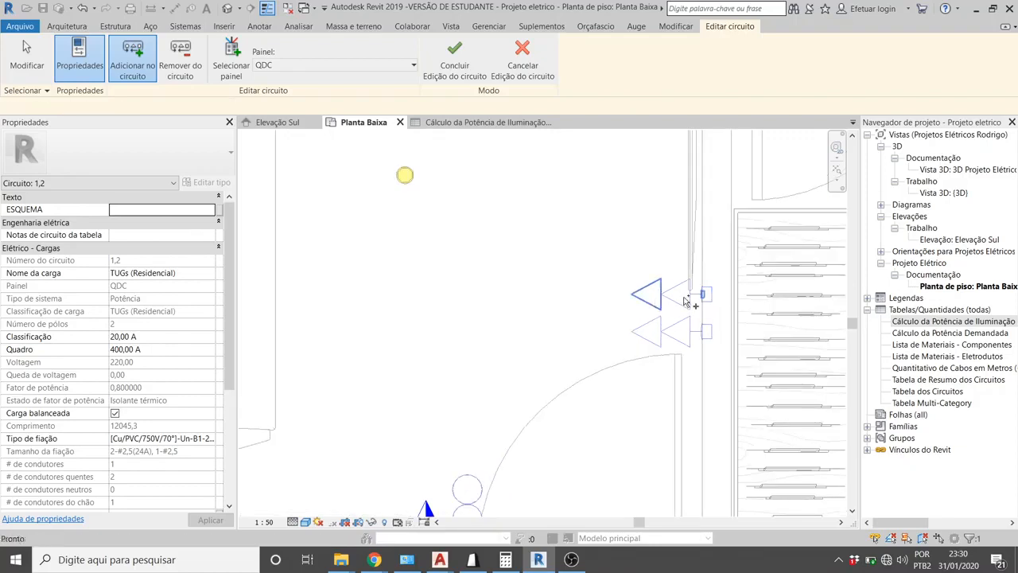
{"action": "left_click", "coordinate": [686, 305]}
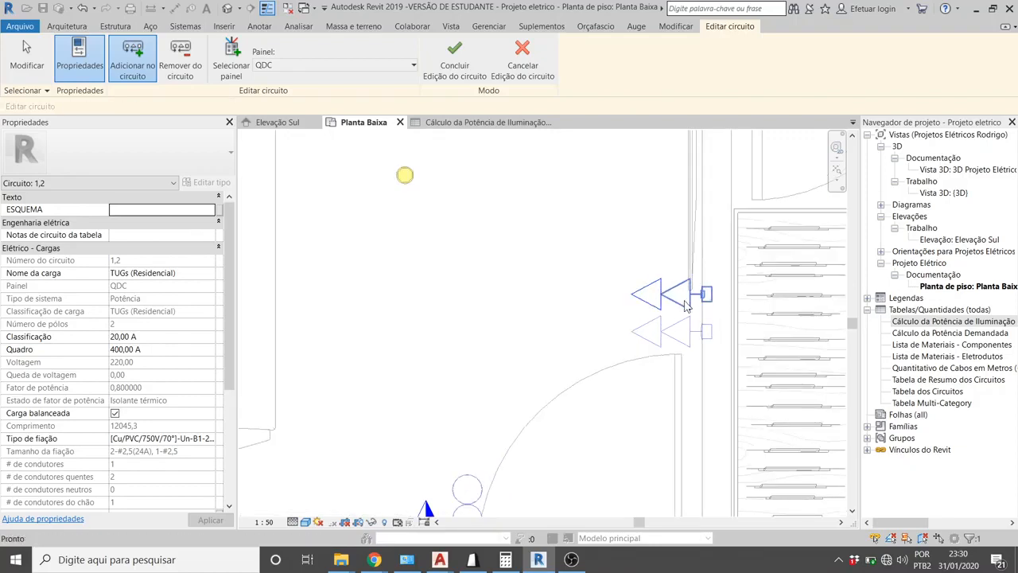
{"action": "left_click", "coordinate": [646, 342]}
Step: Add the three outlets of the lower bedroom to the circuit and finish the circuit edit
{"action": "scroll", "coordinate": [476, 342], "scroll_direction": "down", "scroll_amount": 3}
{"action": "scroll", "coordinate": [730, 314], "scroll_direction": "up", "scroll_amount": 1}
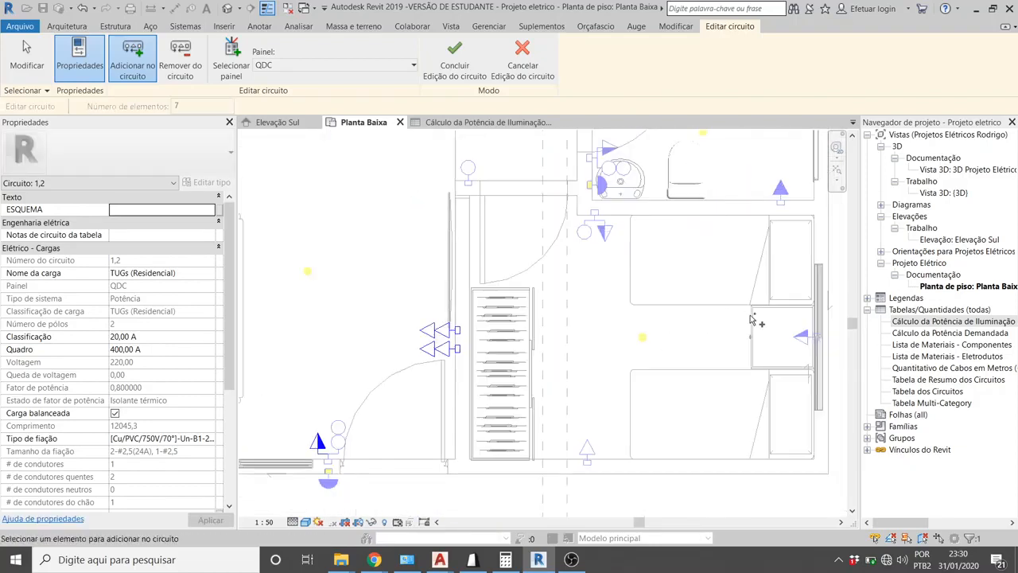
{"action": "scroll", "coordinate": [608, 235], "scroll_direction": "up", "scroll_amount": 1}
{"action": "left_click", "coordinate": [613, 241]}
{"action": "scroll", "coordinate": [627, 335], "scroll_direction": "down", "scroll_amount": 3}
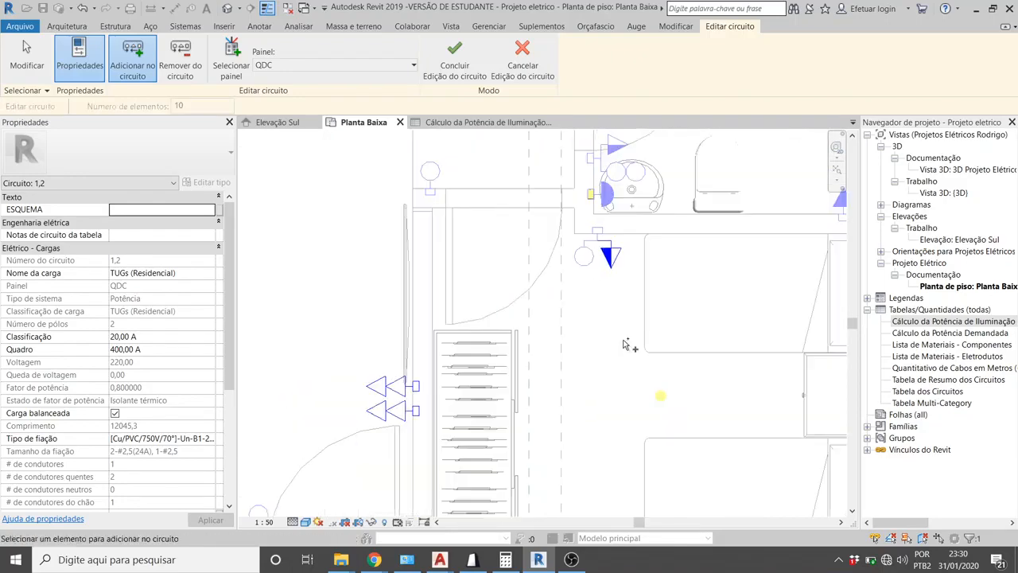
{"action": "scroll", "coordinate": [370, 301], "scroll_direction": "up", "scroll_amount": 1}
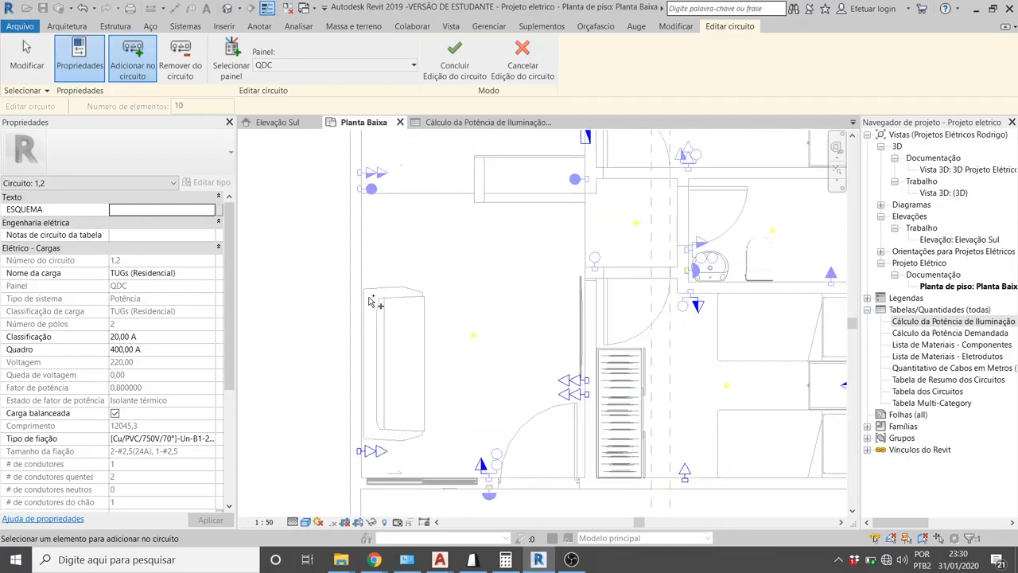
{"action": "left_click", "coordinate": [477, 79]}
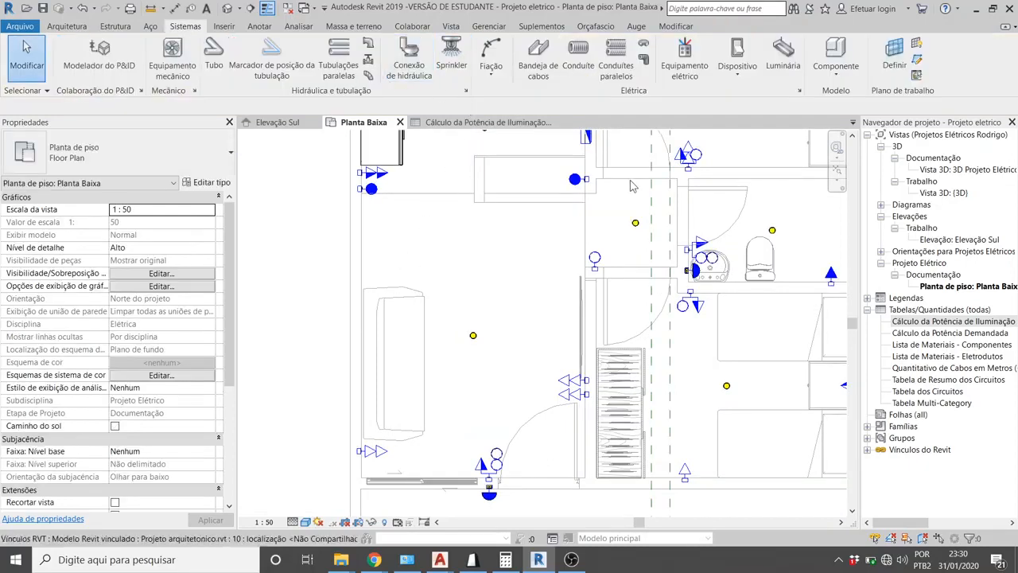
Step: Check the Tabela dos Circuitos schedule and close it
{"action": "left_click", "coordinate": [917, 392]}
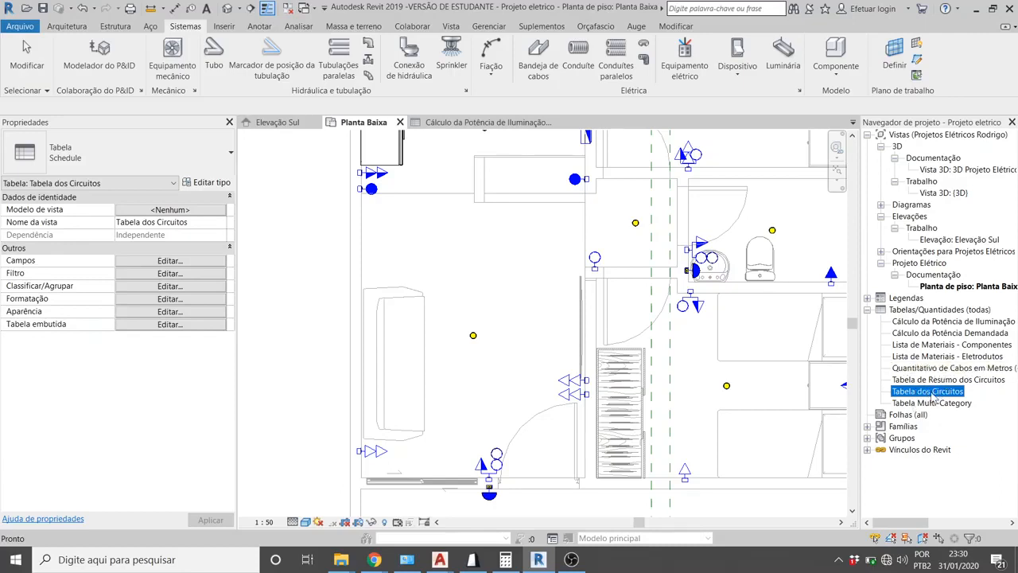
{"action": "double_click", "coordinate": [927, 391]}
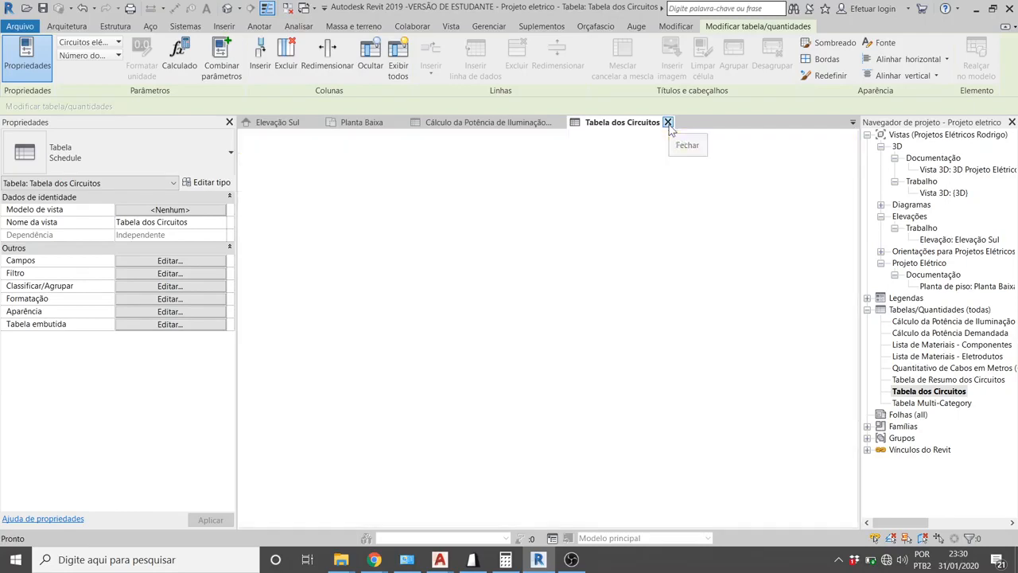
{"action": "left_click", "coordinate": [668, 123]}
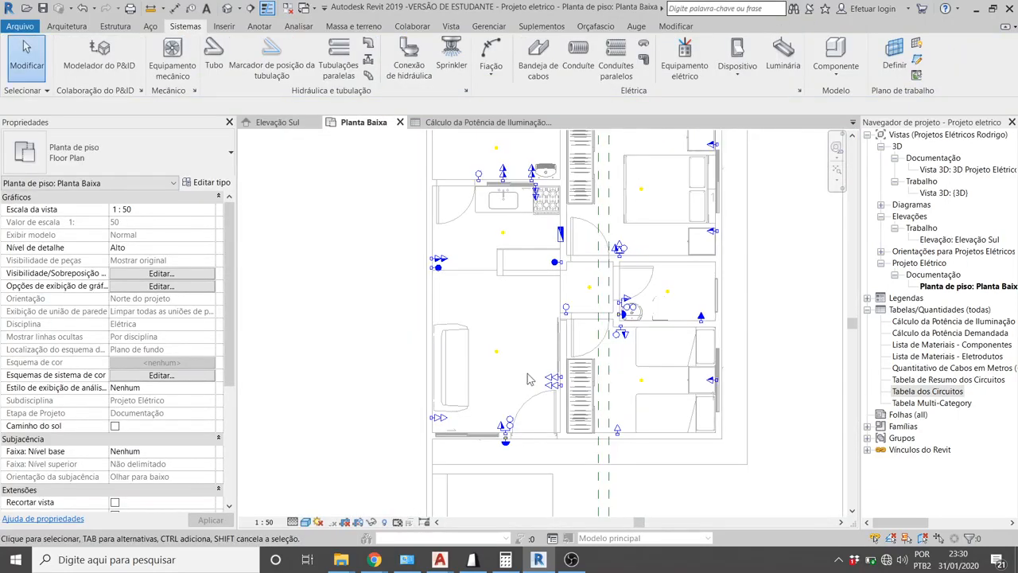
Step: Create a panel schedule for the QDC distribution board using the default template
{"action": "scroll", "coordinate": [561, 233], "scroll_direction": "up", "scroll_amount": 5}
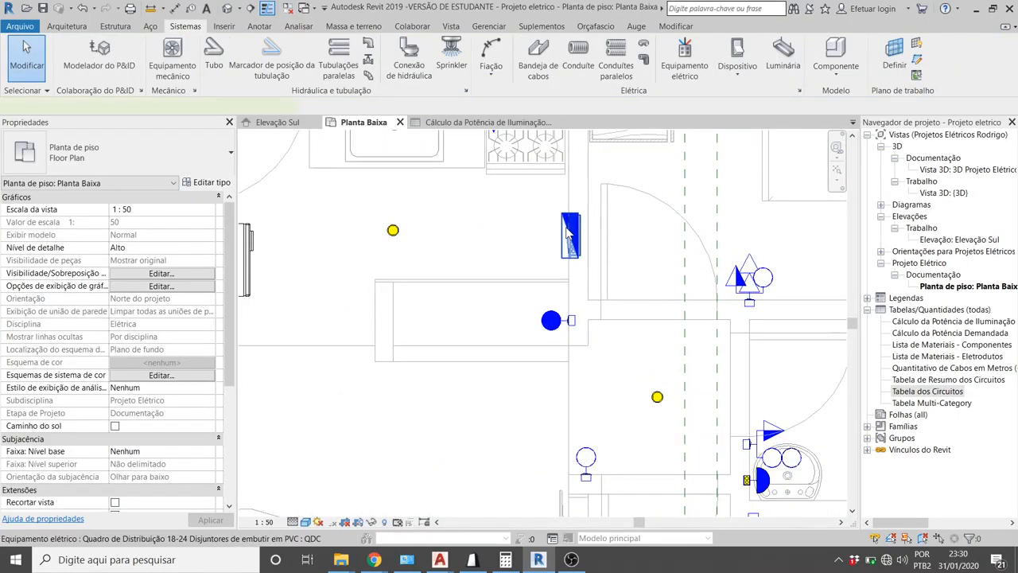
{"action": "left_click", "coordinate": [568, 234]}
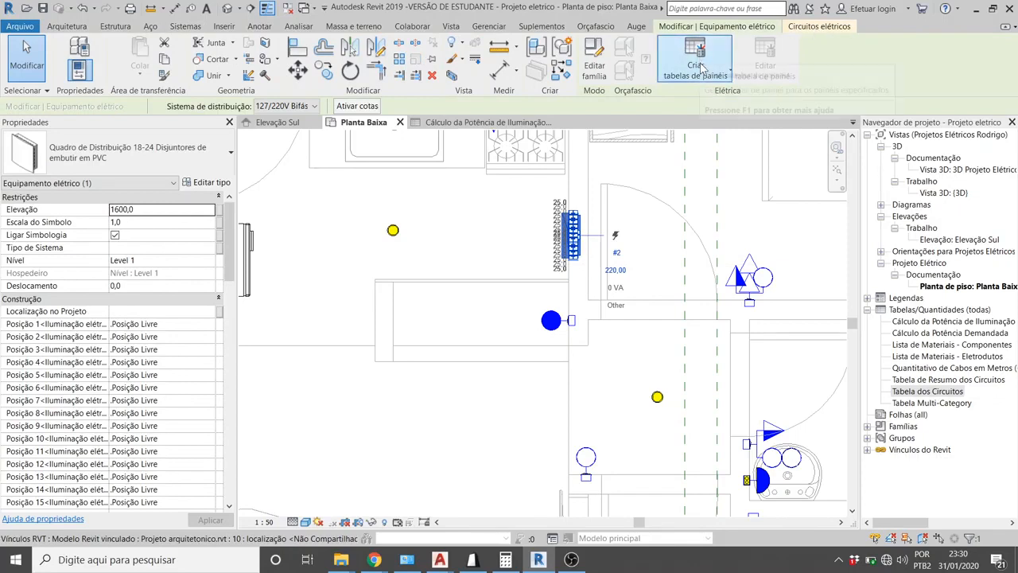
{"action": "left_click", "coordinate": [675, 73]}
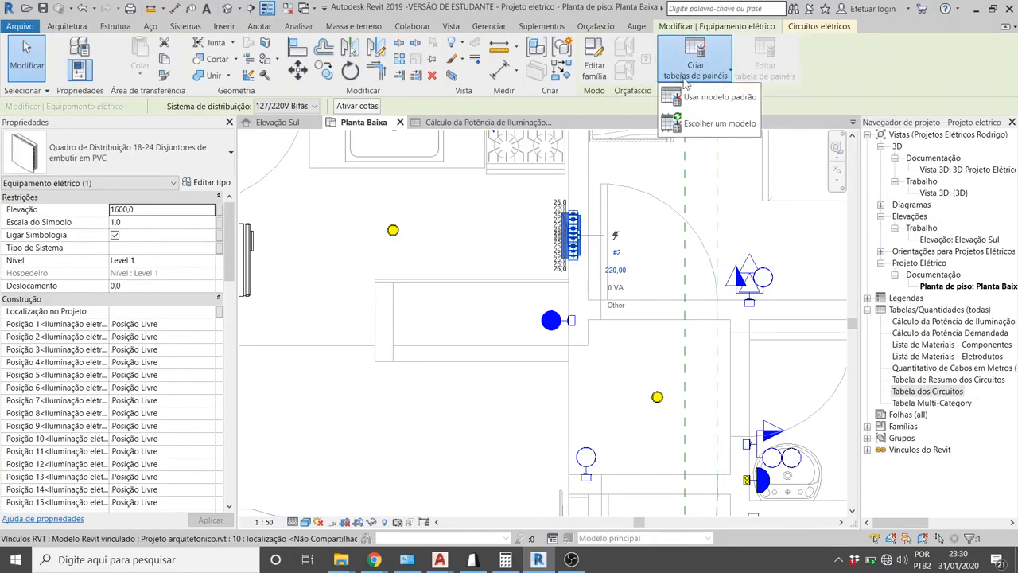
{"action": "left_click", "coordinate": [716, 98]}
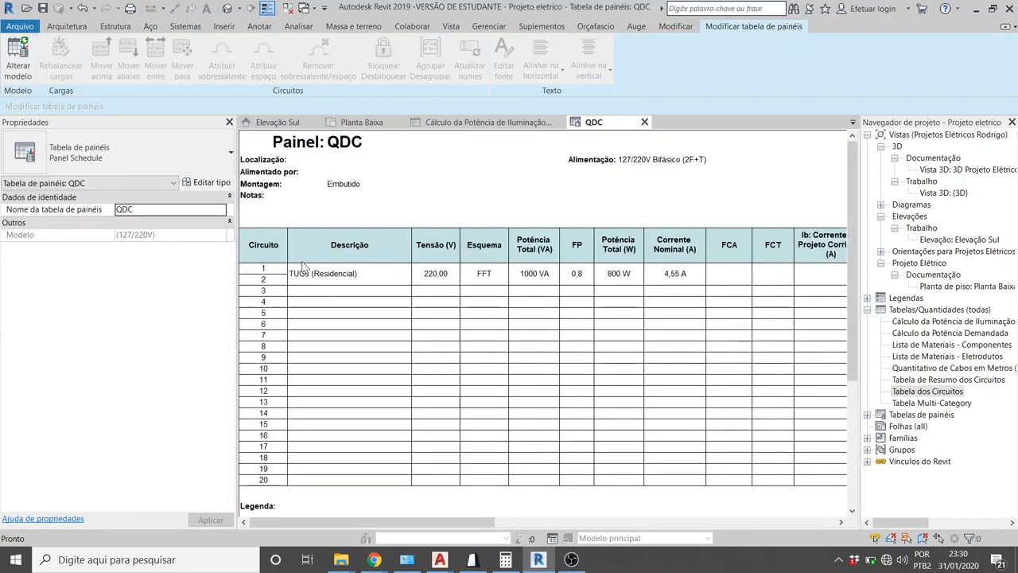
Step: Review the total power, wiring scheme and voltage of the first circuit in the QDC panel schedule
{"action": "left_click", "coordinate": [545, 277]}
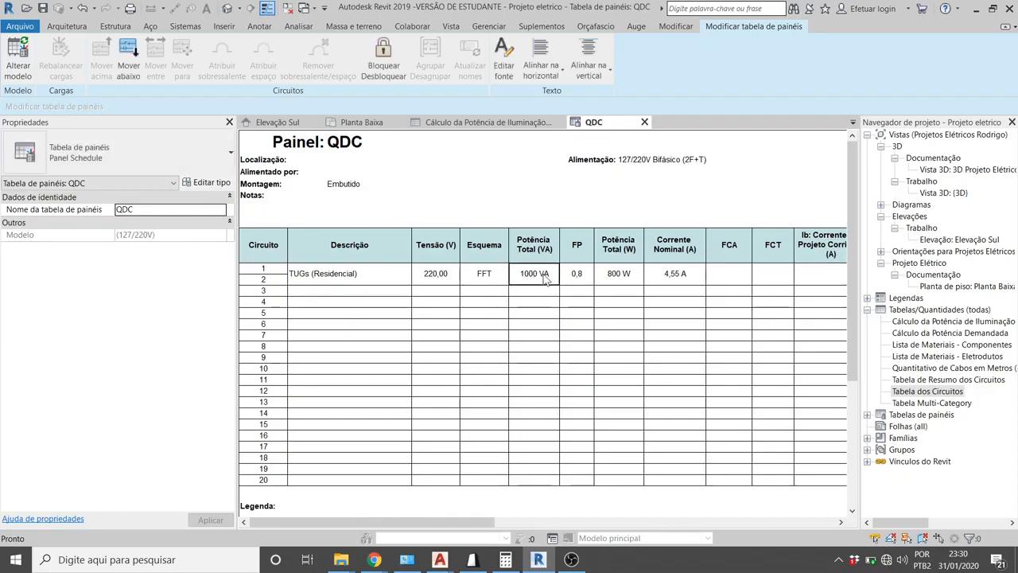
{"action": "left_click", "coordinate": [479, 276]}
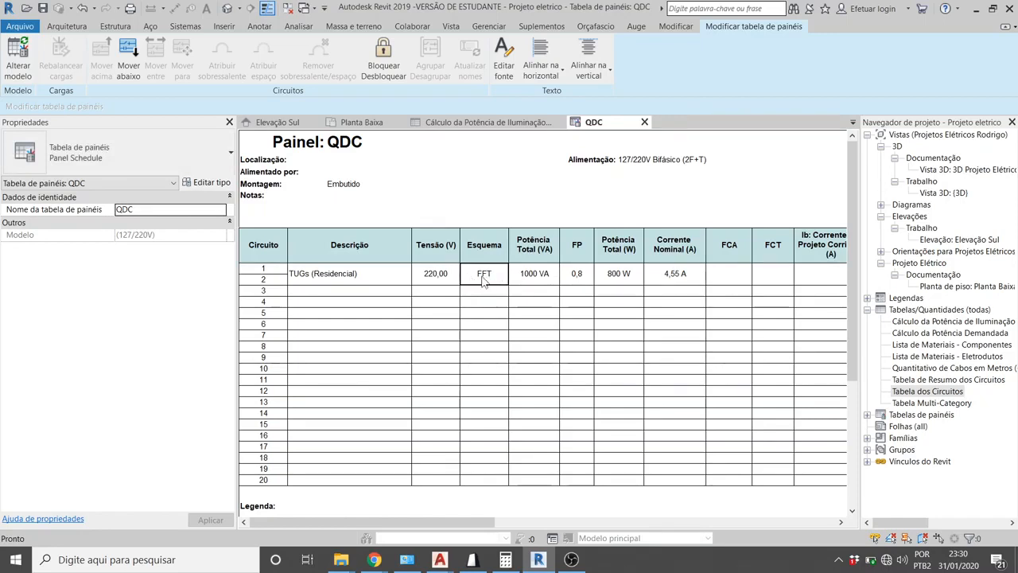
{"action": "left_click", "coordinate": [421, 281]}
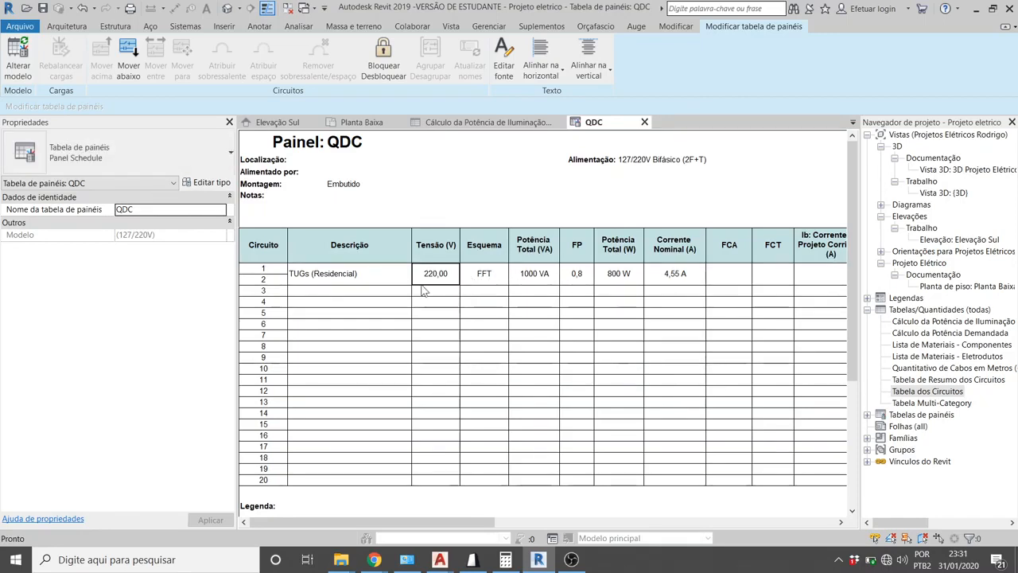
Step: Set the first circuit's description to Sala-Dormitorio2 and close the QDC panel schedule
{"action": "double_click", "coordinate": [373, 276]}
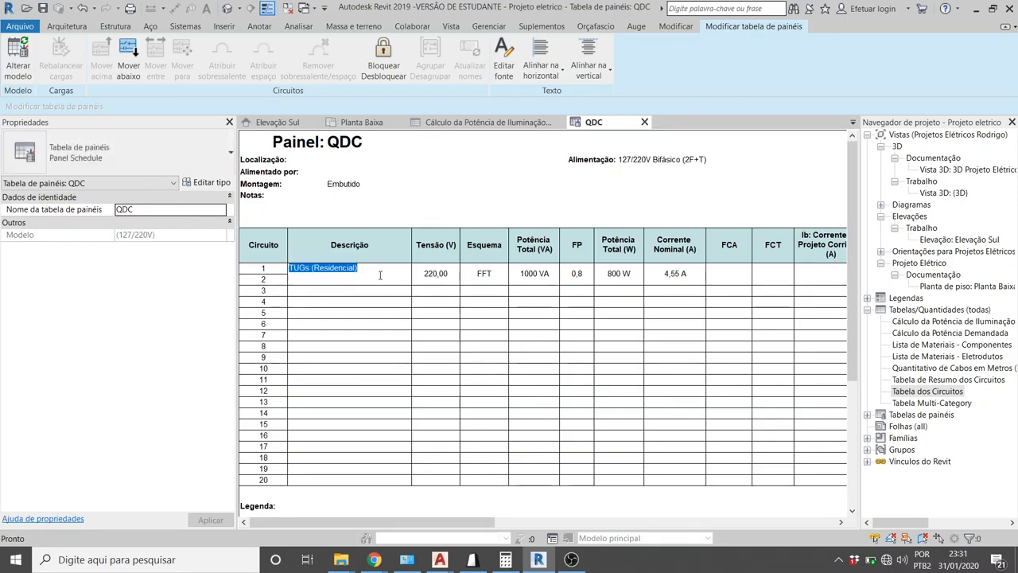
{"action": "type", "text": "Sala-Dormi"}
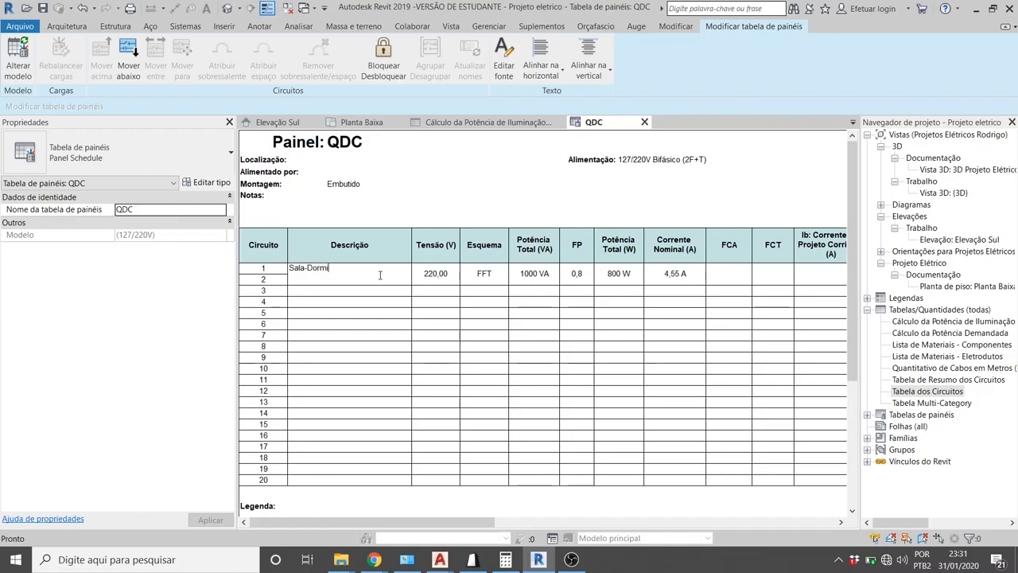
{"action": "type", "text": "torio2"}
{"action": "left_click", "coordinate": [382, 303]}
{"action": "left_click", "coordinate": [382, 291]}
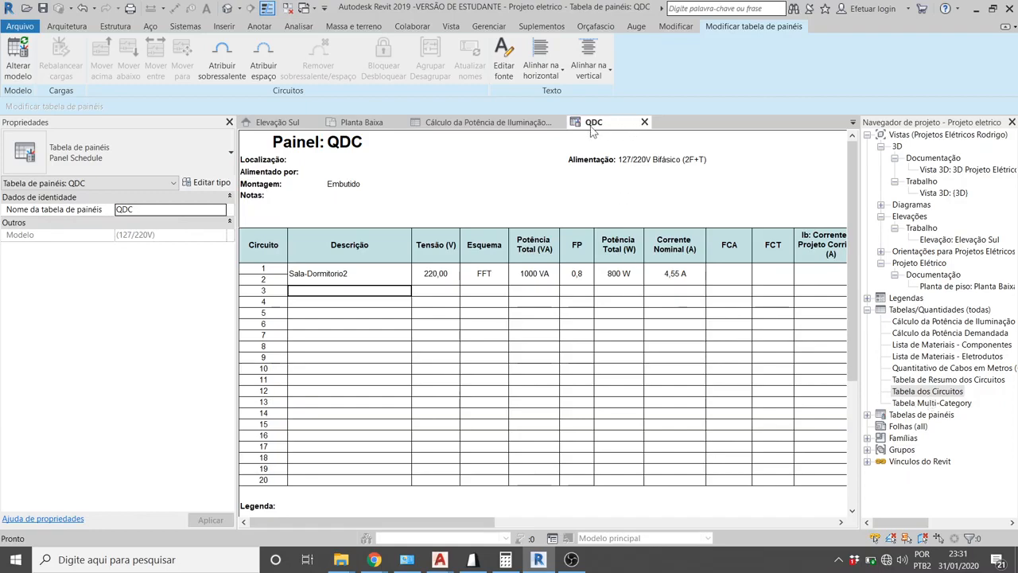
{"action": "left_click", "coordinate": [645, 121]}
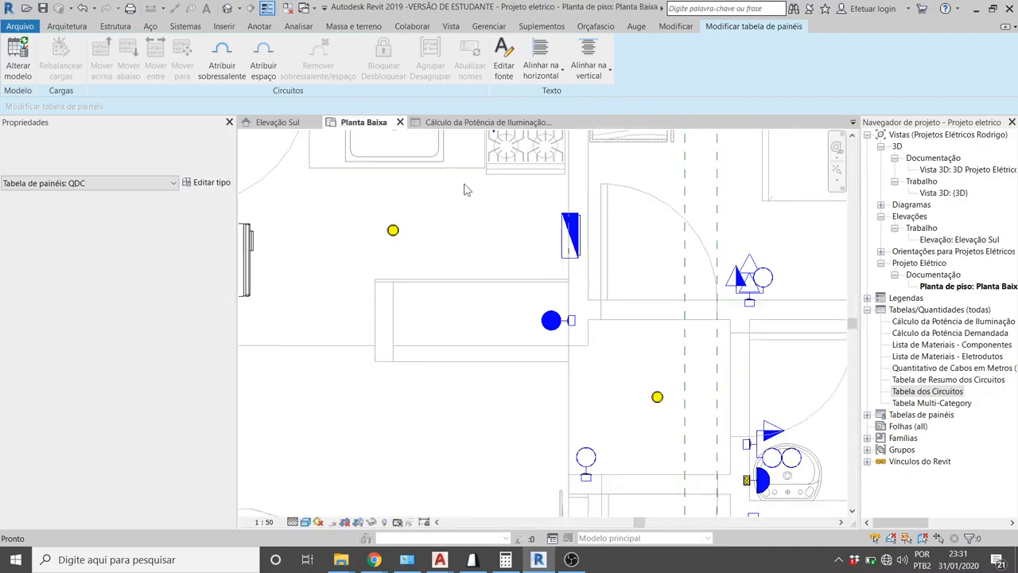
Step: Set the apparent power of the high bathroom outlet in the shower area to 6000 VA
{"action": "scroll", "coordinate": [537, 269], "scroll_direction": "down", "scroll_amount": 3}
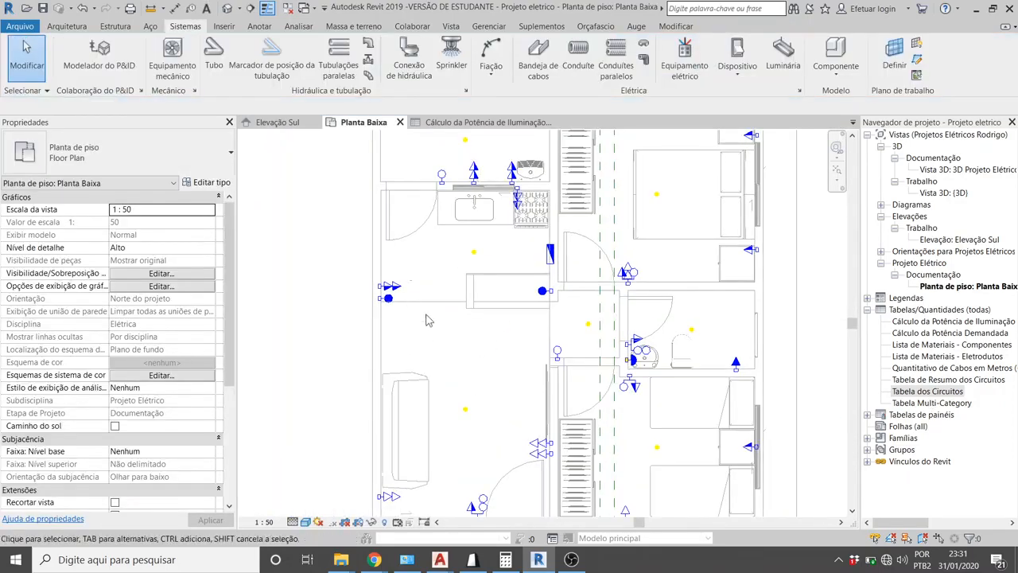
{"action": "scroll", "coordinate": [428, 320], "scroll_direction": "down", "scroll_amount": 3}
{"action": "scroll", "coordinate": [677, 382], "scroll_direction": "up", "scroll_amount": 2}
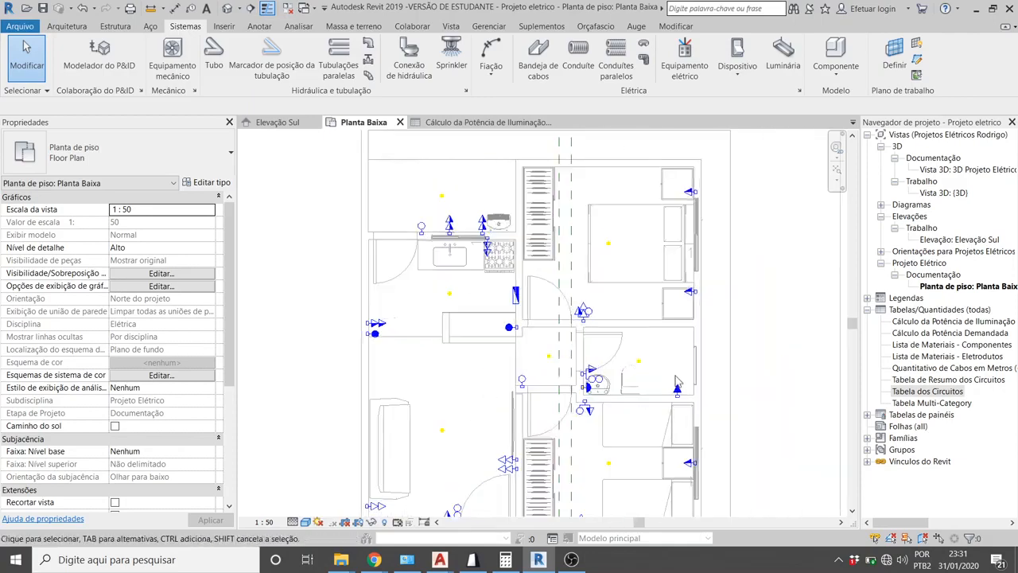
{"action": "scroll", "coordinate": [677, 382], "scroll_direction": "up", "scroll_amount": 5}
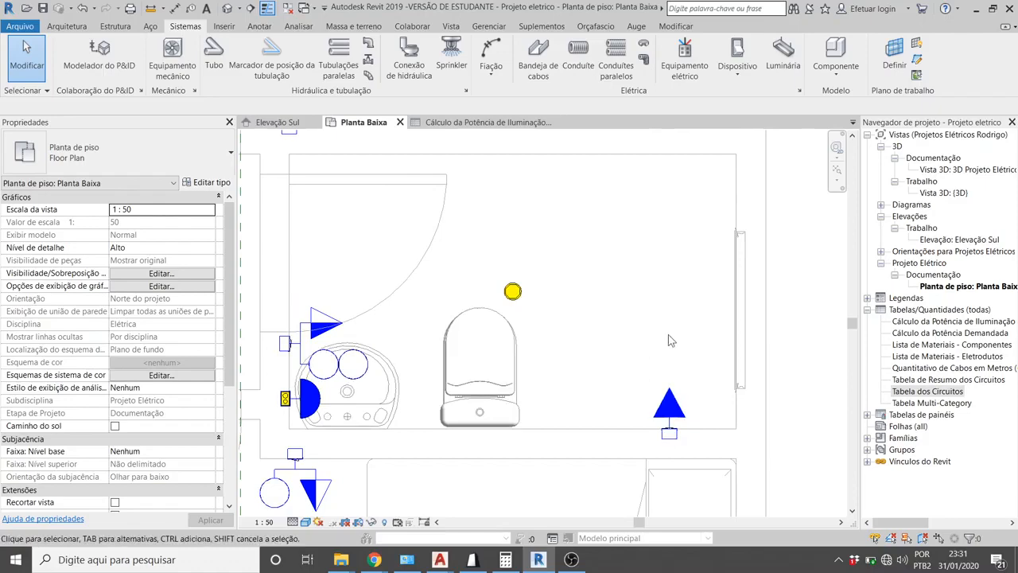
{"action": "scroll", "coordinate": [672, 404], "scroll_direction": "down", "scroll_amount": 2}
{"action": "scroll", "coordinate": [673, 389], "scroll_direction": "up", "scroll_amount": 2}
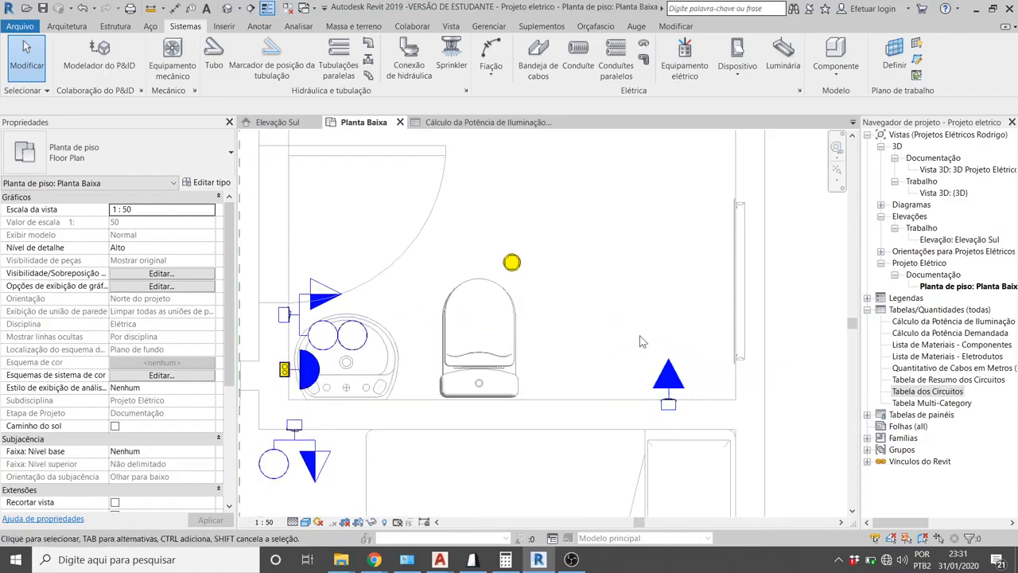
{"action": "left_click", "coordinate": [677, 392]}
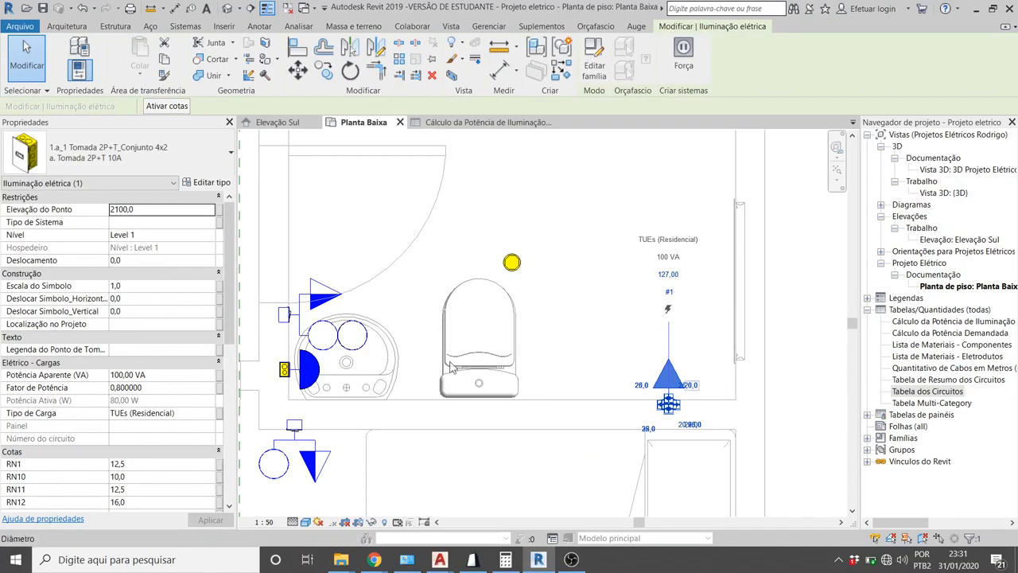
{"action": "left_click", "coordinate": [200, 371]}
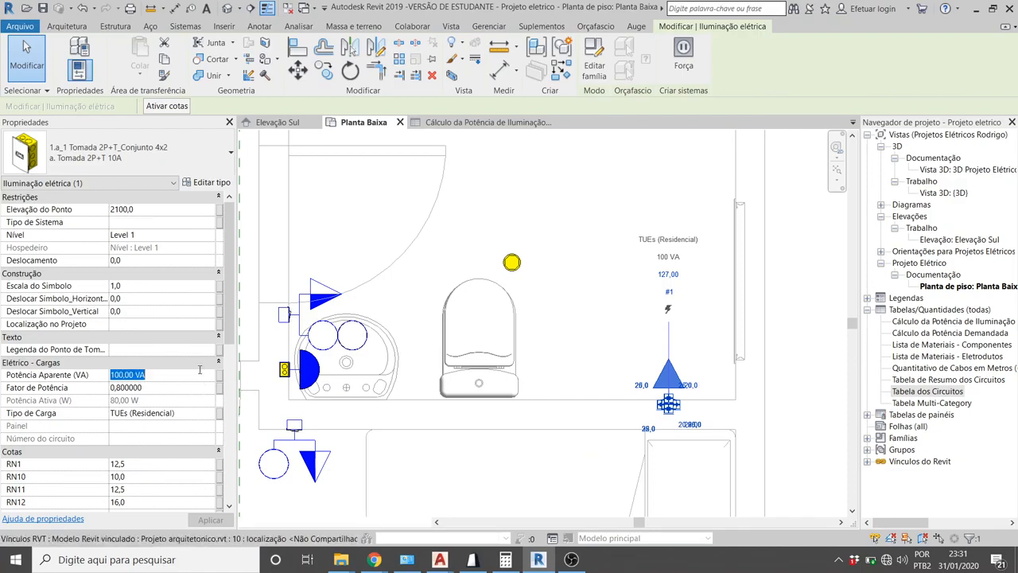
{"action": "type", "text": "60"}
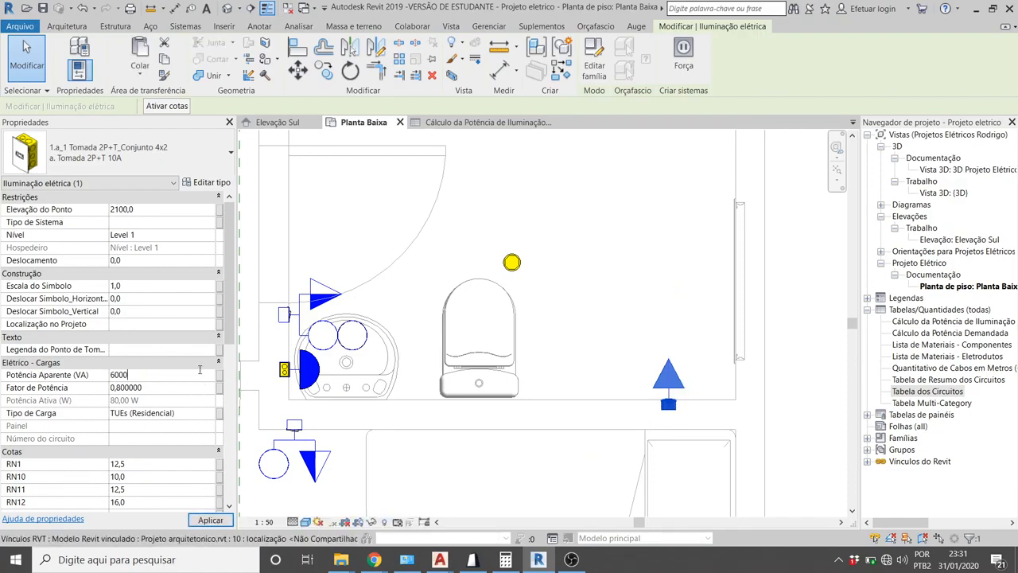
{"action": "type", "text": "00 VA"}
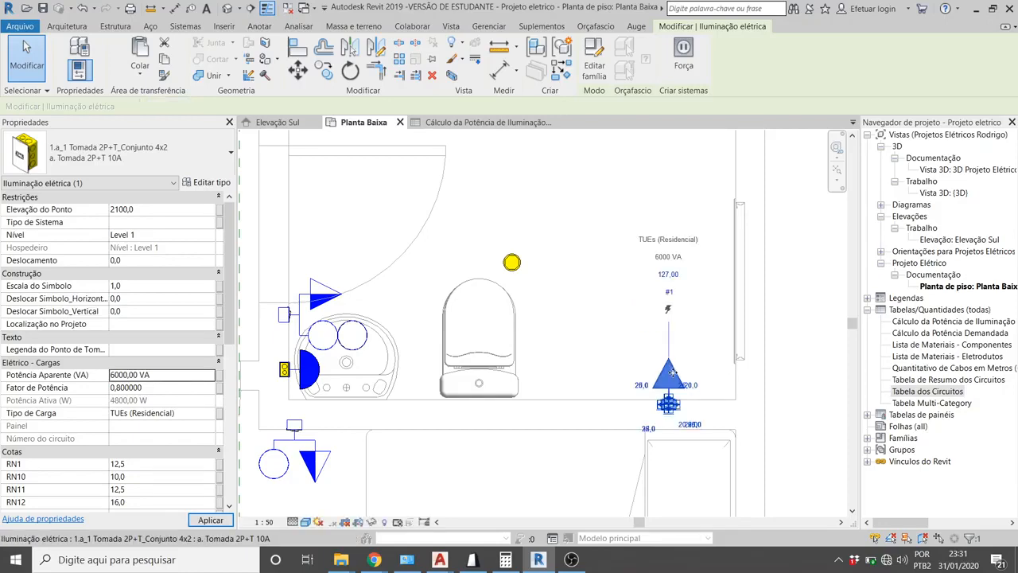
{"action": "left_click", "coordinate": [598, 288]}
{"action": "left_click", "coordinate": [668, 372]}
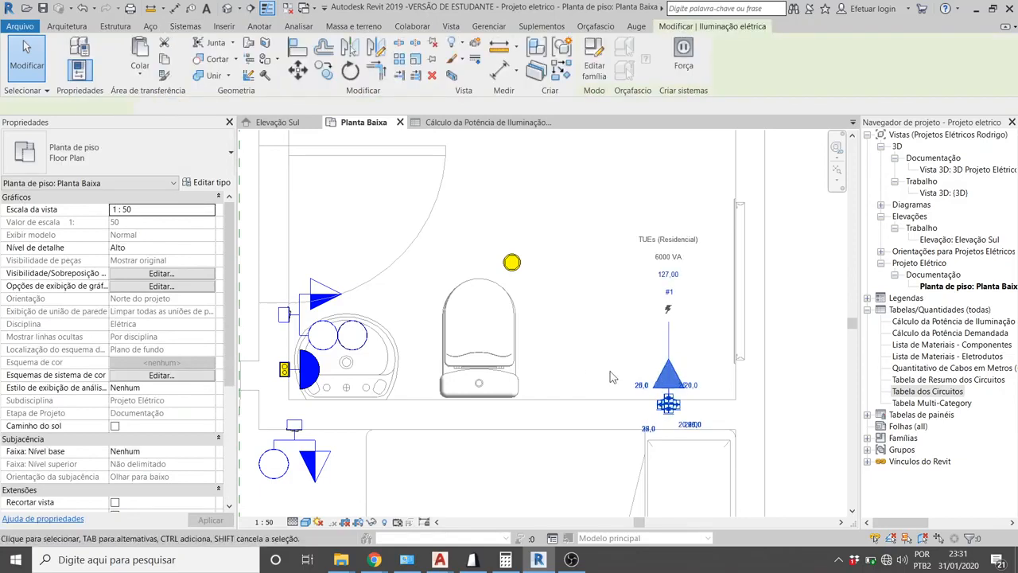
Step: Create a two-pole 220 V power circuit for the shower outlet and assign it to the QDC panel
{"action": "left_click", "coordinate": [684, 60]}
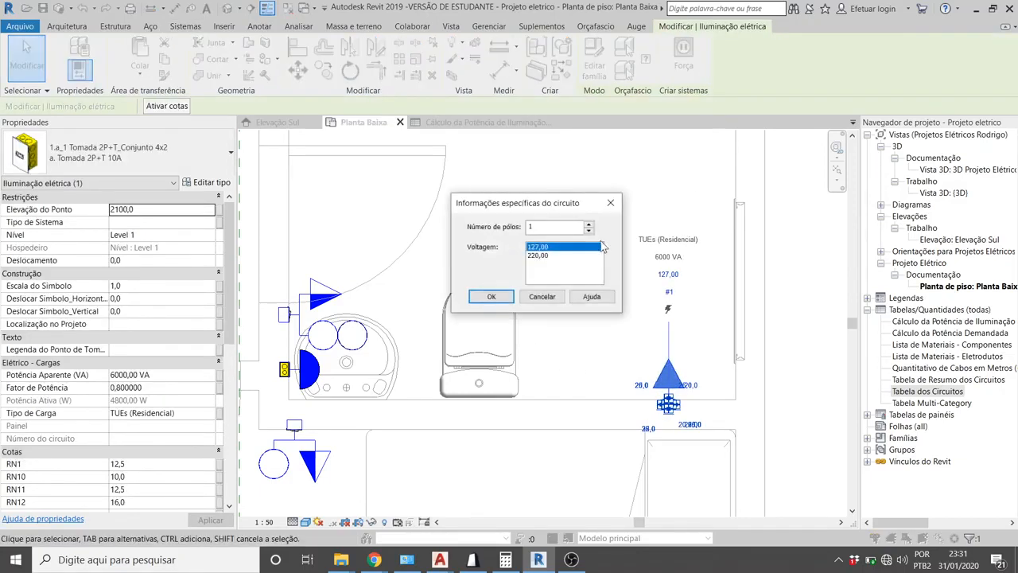
{"action": "left_click", "coordinate": [491, 296]}
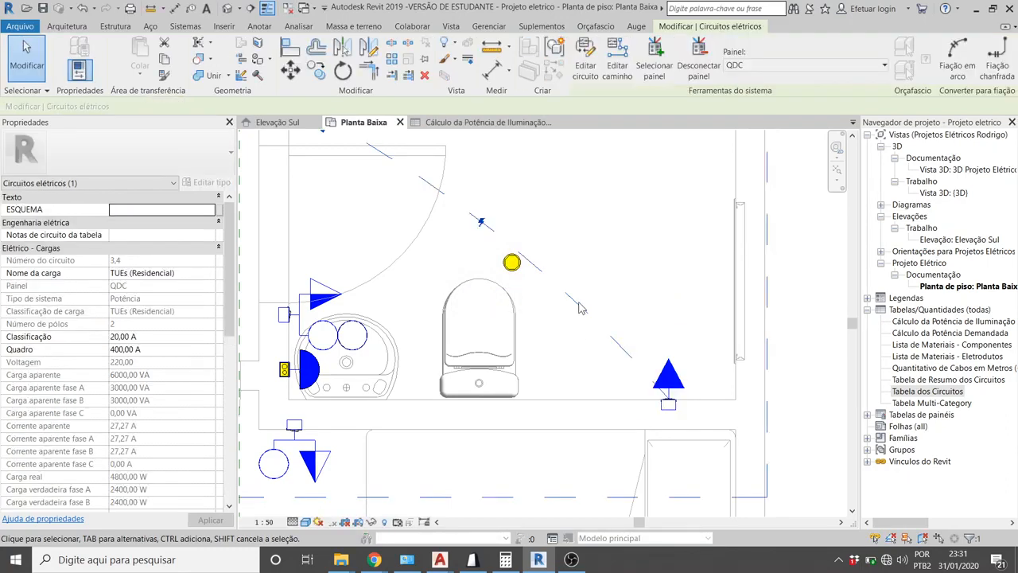
{"action": "left_click", "coordinate": [768, 66]}
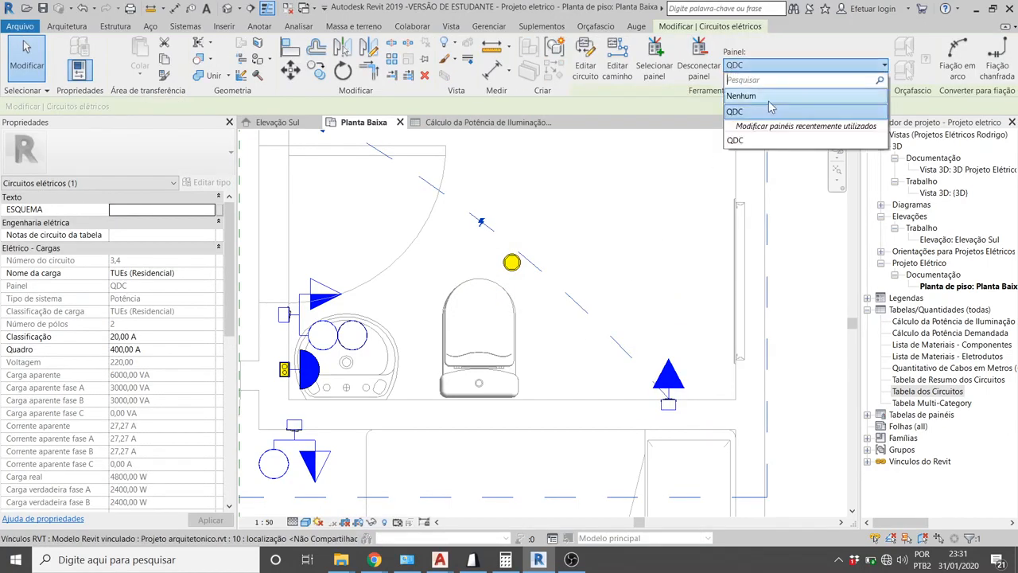
{"action": "left_click", "coordinate": [764, 113]}
{"action": "left_click", "coordinate": [650, 222]}
{"action": "scroll", "coordinate": [648, 221], "scroll_direction": "down", "scroll_amount": 1}
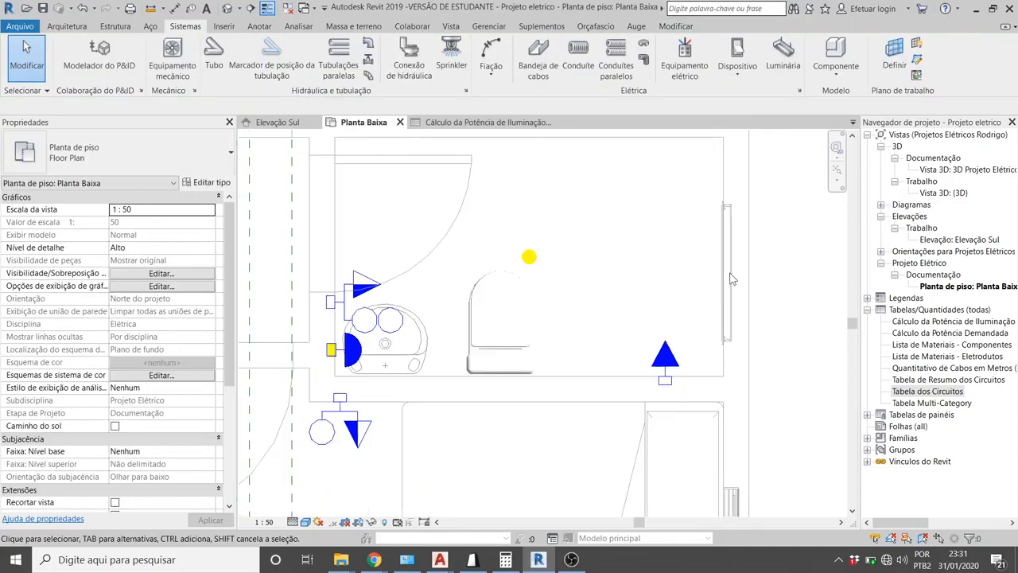
Step: Set the description of the shower circuit in the QDC panel schedule to Chuveiro and close the schedule
{"action": "left_click", "coordinate": [867, 415]}
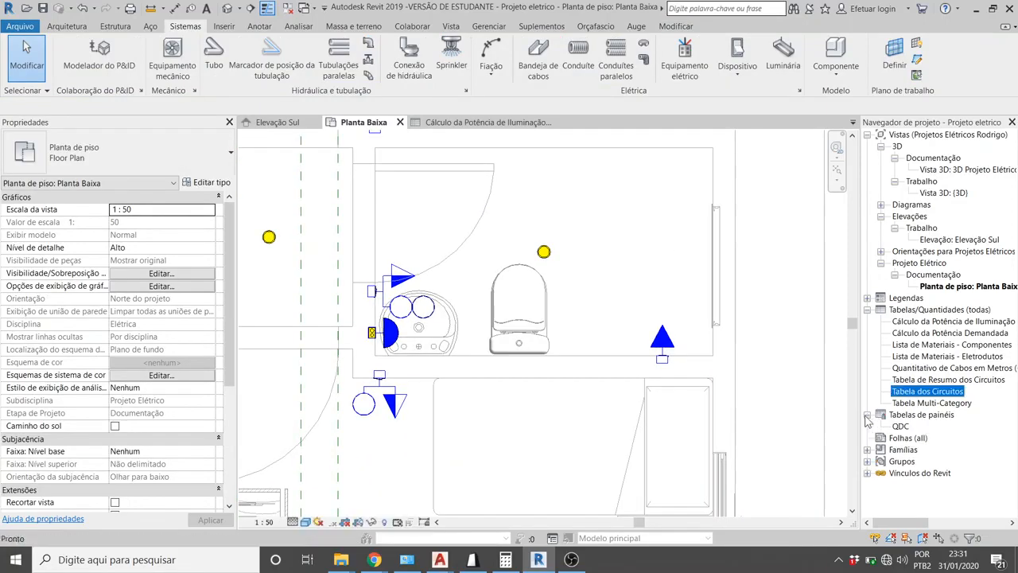
{"action": "left_click", "coordinate": [900, 427]}
{"action": "double_click", "coordinate": [900, 427]}
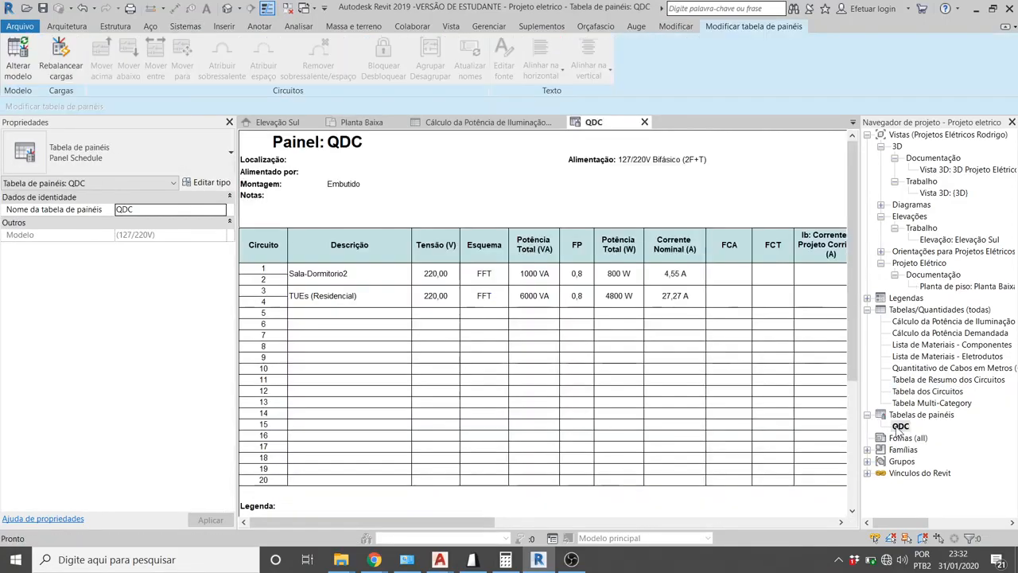
{"action": "left_click", "coordinate": [348, 299]}
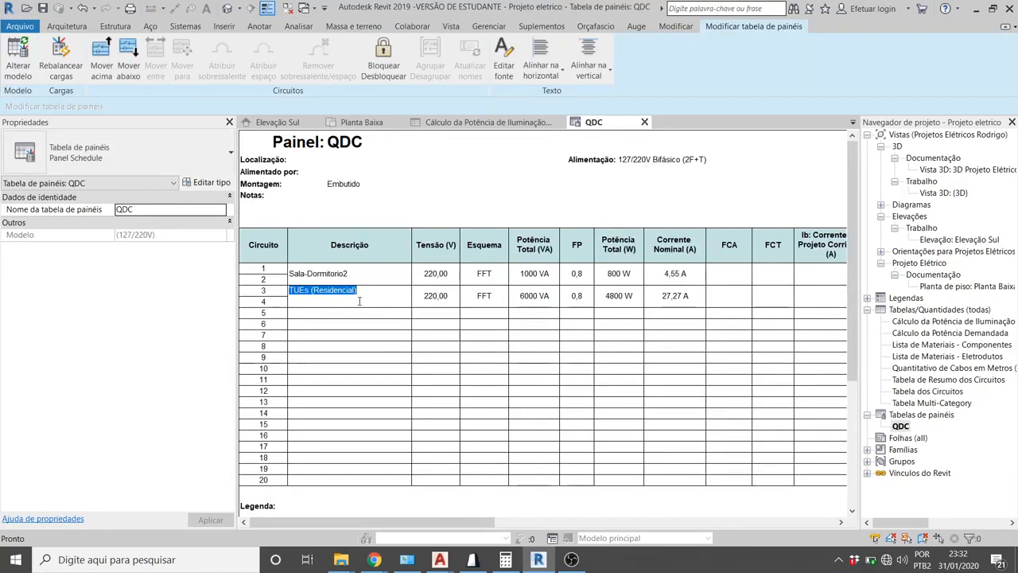
{"action": "type", "text": "C"}
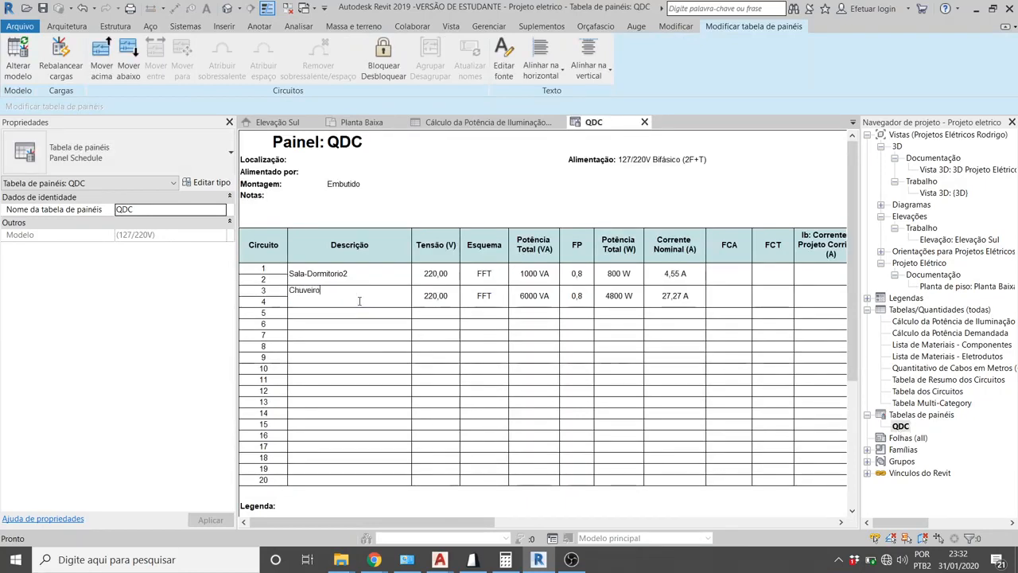
{"action": "type", "text": "huveiro"}
{"action": "key", "text": "Return"}
{"action": "left_click", "coordinate": [540, 309]}
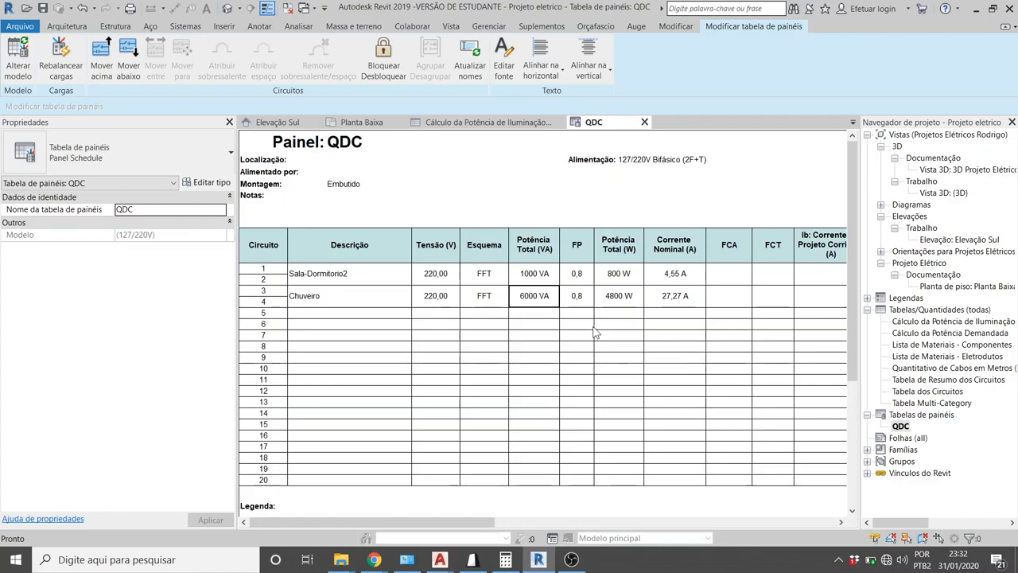
{"action": "left_click", "coordinate": [592, 325]}
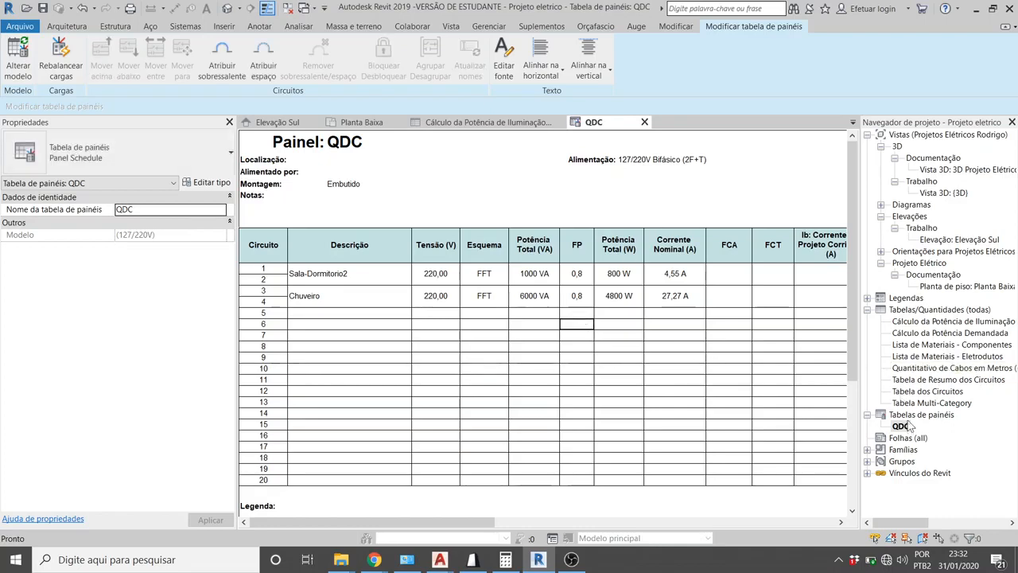
{"action": "left_click", "coordinate": [644, 121]}
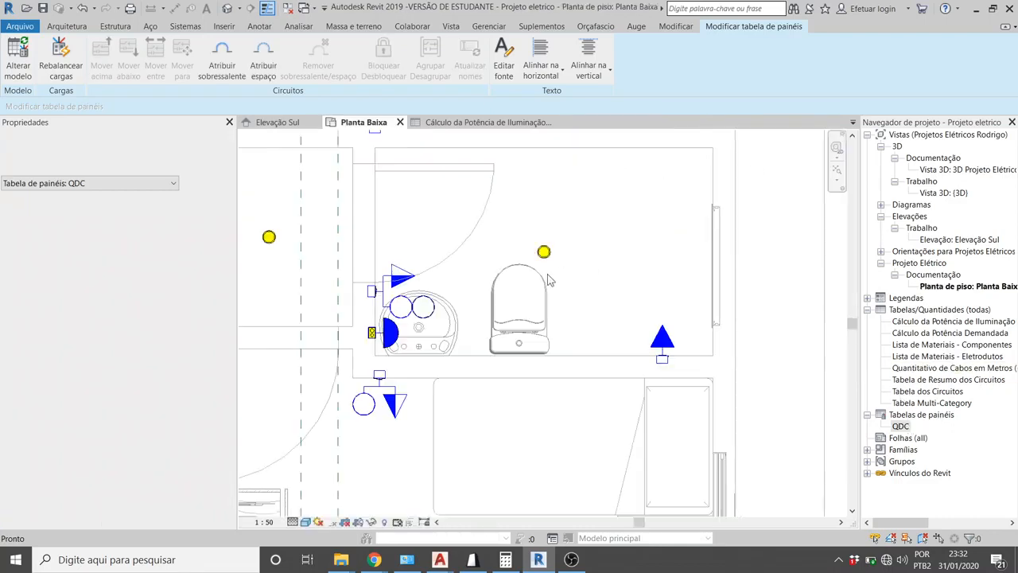
Step: Create a two-pole 220 V power circuit on QDC from the ceiling light point in the service area
{"action": "scroll", "coordinate": [557, 247], "scroll_direction": "down", "scroll_amount": 4}
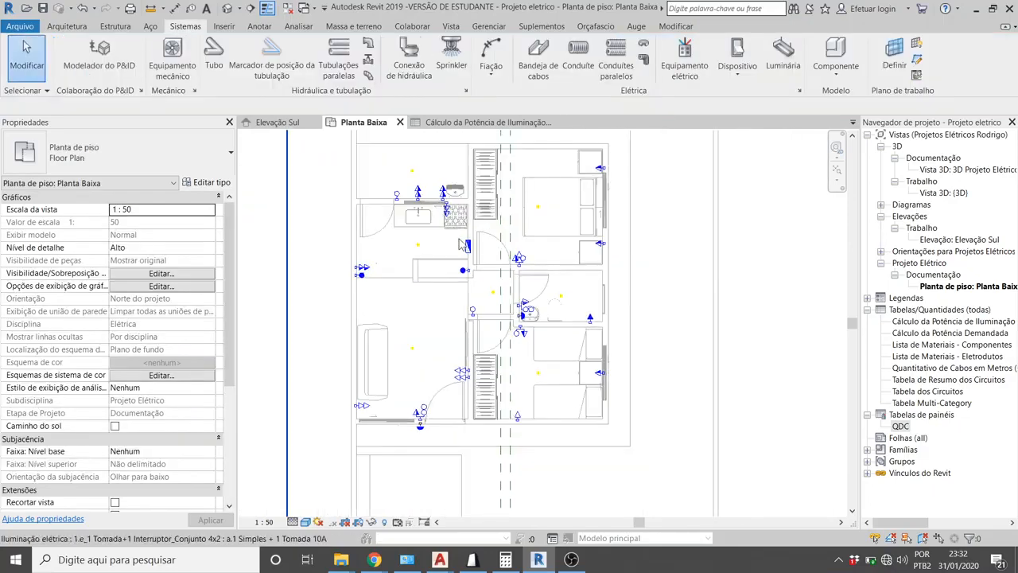
{"action": "scroll", "coordinate": [462, 242], "scroll_direction": "up", "scroll_amount": 3}
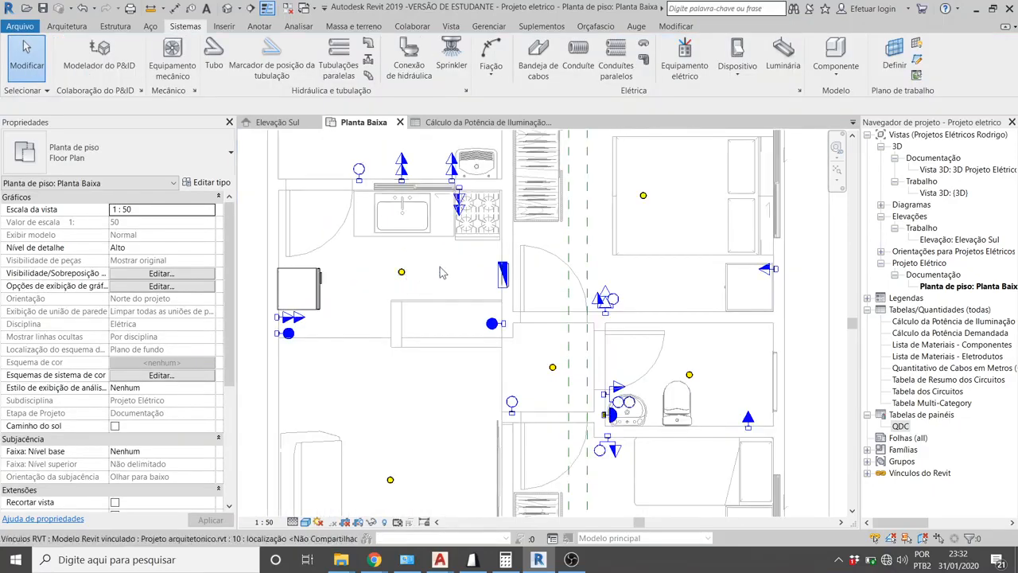
{"action": "scroll", "coordinate": [443, 273], "scroll_direction": "down", "scroll_amount": 2}
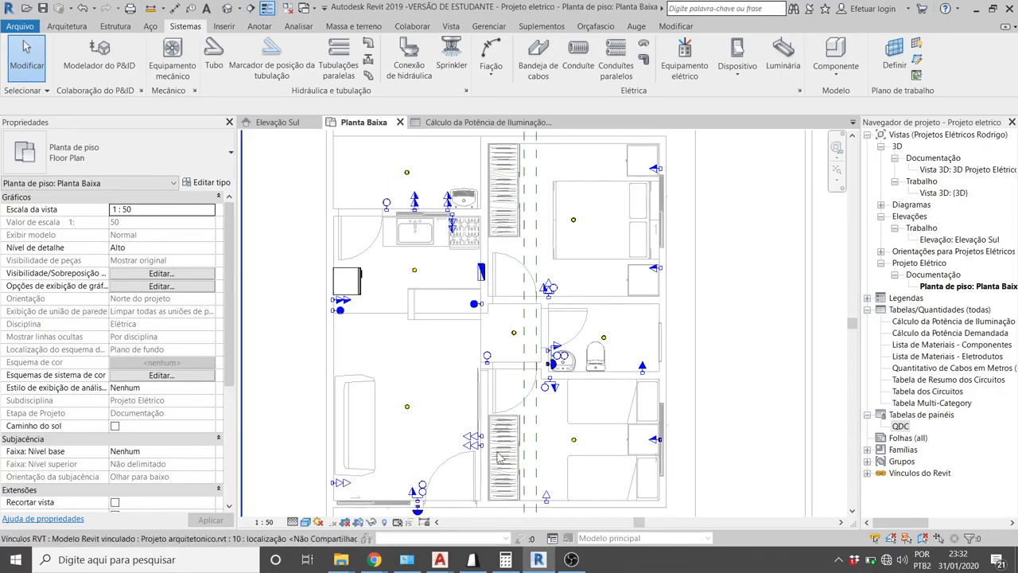
{"action": "left_click", "coordinate": [407, 172]}
{"action": "scroll", "coordinate": [407, 172], "scroll_direction": "up", "scroll_amount": 5}
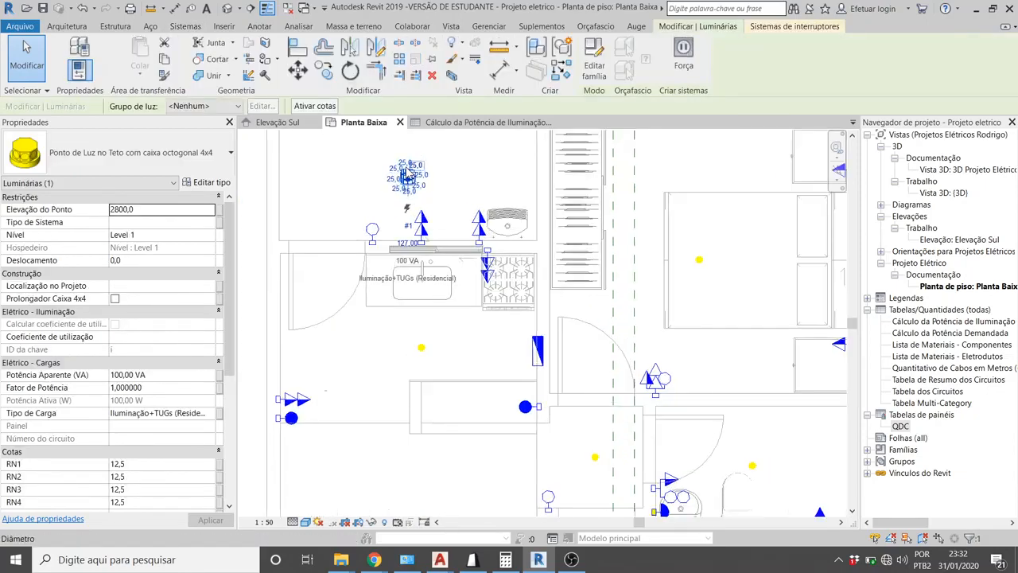
{"action": "left_click", "coordinate": [690, 54]}
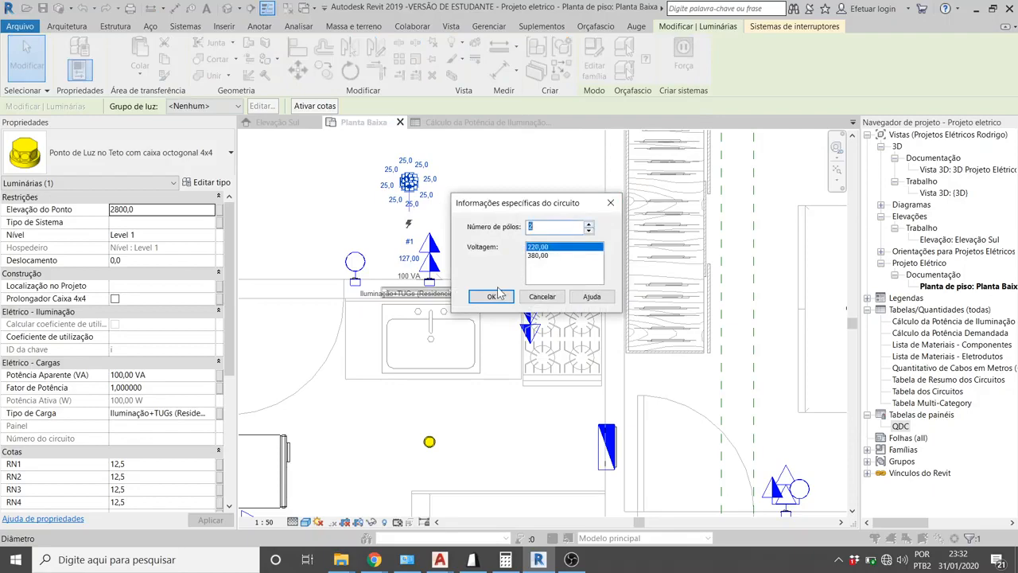
{"action": "left_click", "coordinate": [494, 296]}
{"action": "scroll", "coordinate": [517, 174], "scroll_direction": "down", "scroll_amount": 2}
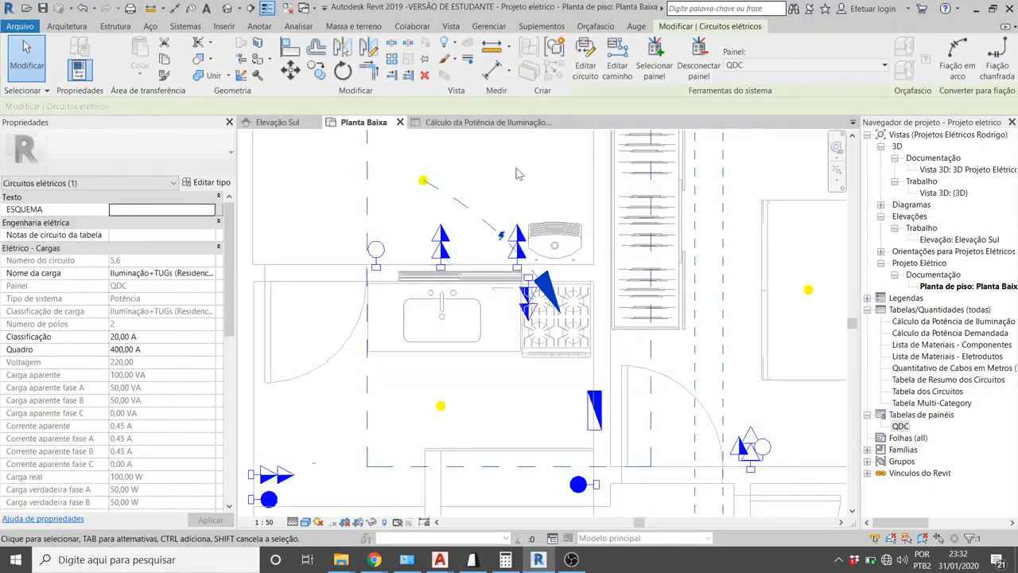
{"action": "scroll", "coordinate": [517, 173], "scroll_direction": "down", "scroll_amount": 1}
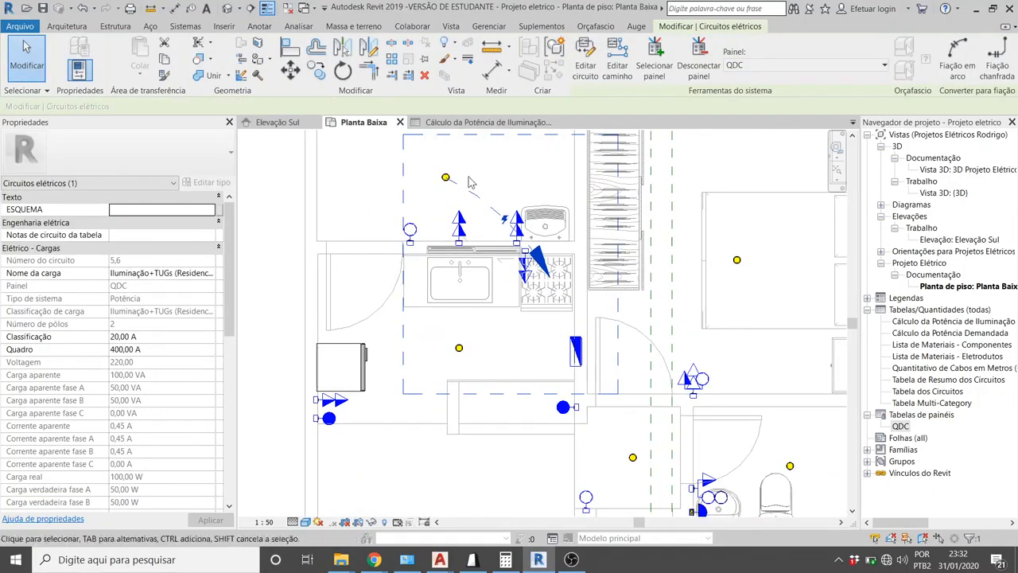
{"action": "left_click", "coordinate": [389, 171]}
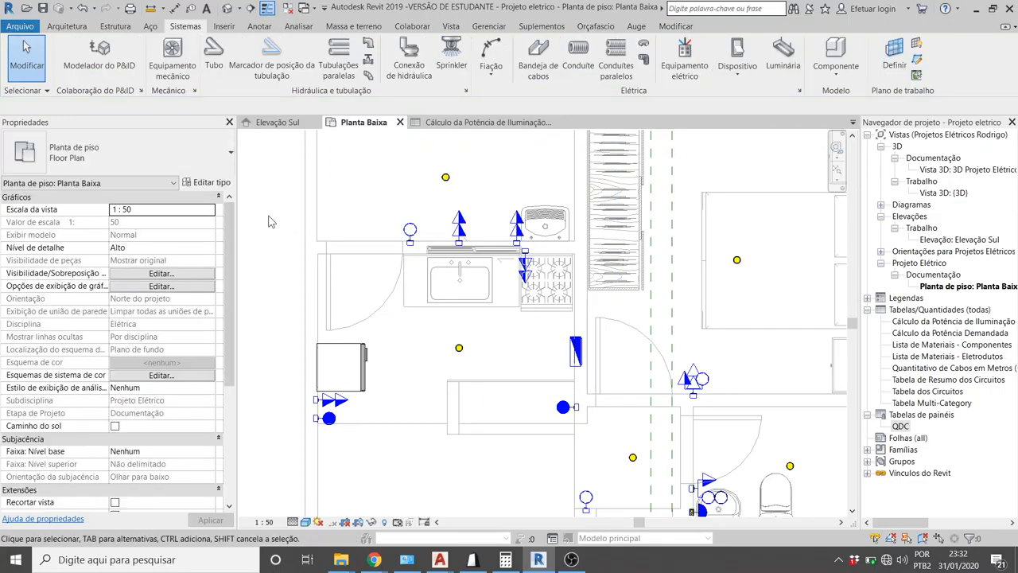
Step: Edit the service-area lighting circuit and add the ceiling lights of the double bedroom, kitchen, hallway and bathroom
{"action": "left_click", "coordinate": [445, 177]}
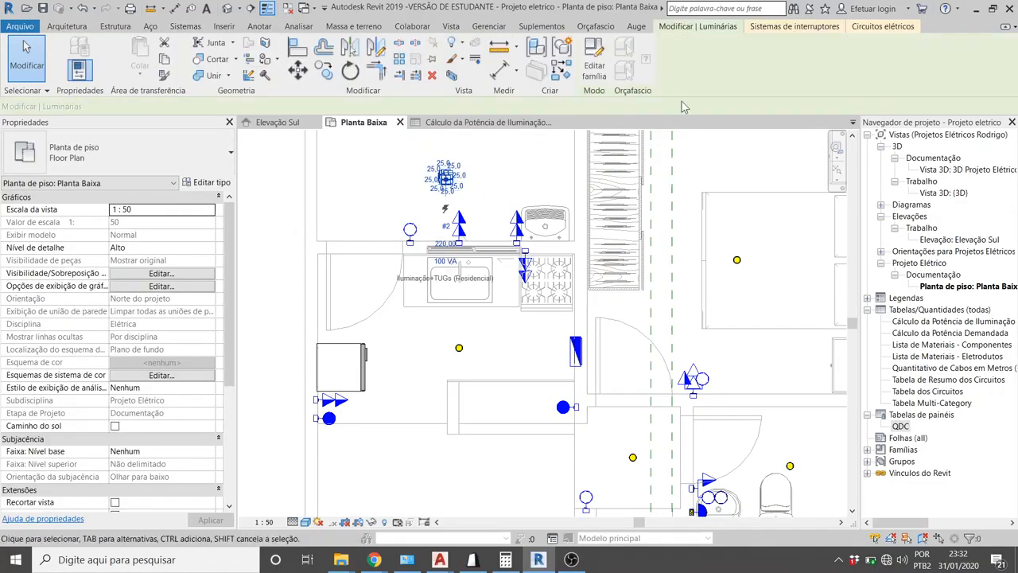
{"action": "left_click", "coordinate": [882, 26]}
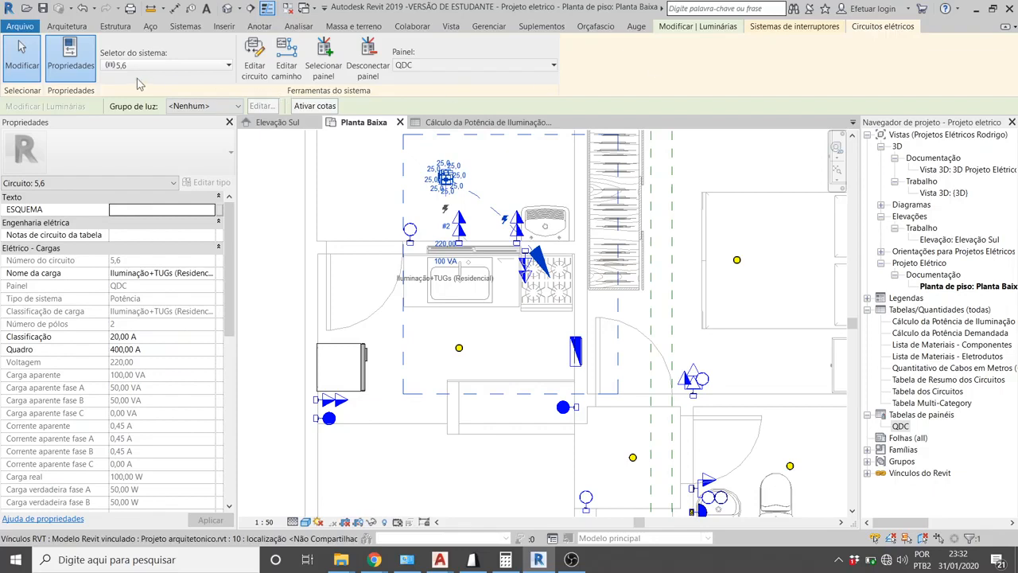
{"action": "left_click", "coordinate": [255, 67]}
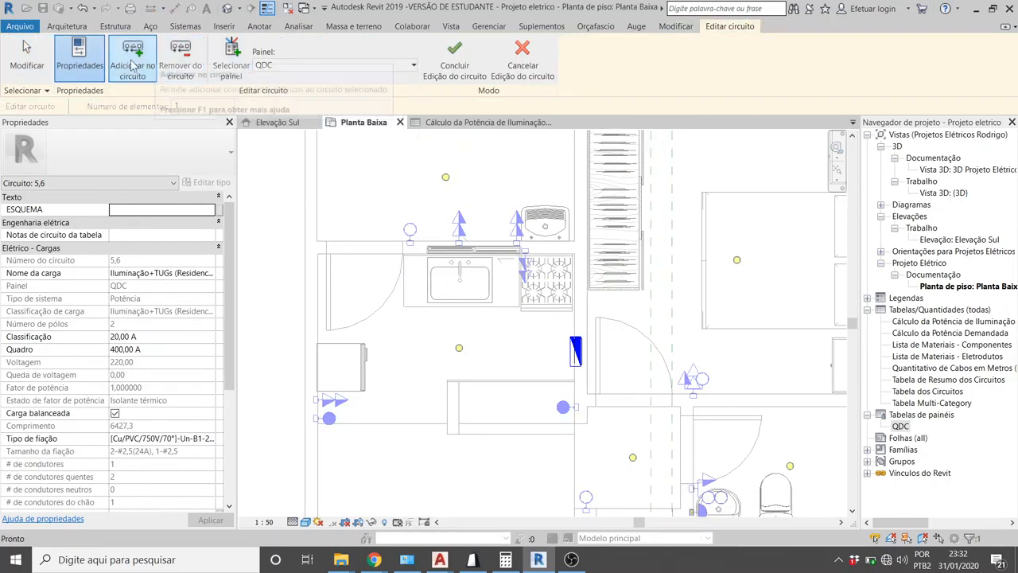
{"action": "left_click", "coordinate": [132, 64]}
{"action": "scroll", "coordinate": [381, 230], "scroll_direction": "down", "scroll_amount": 1}
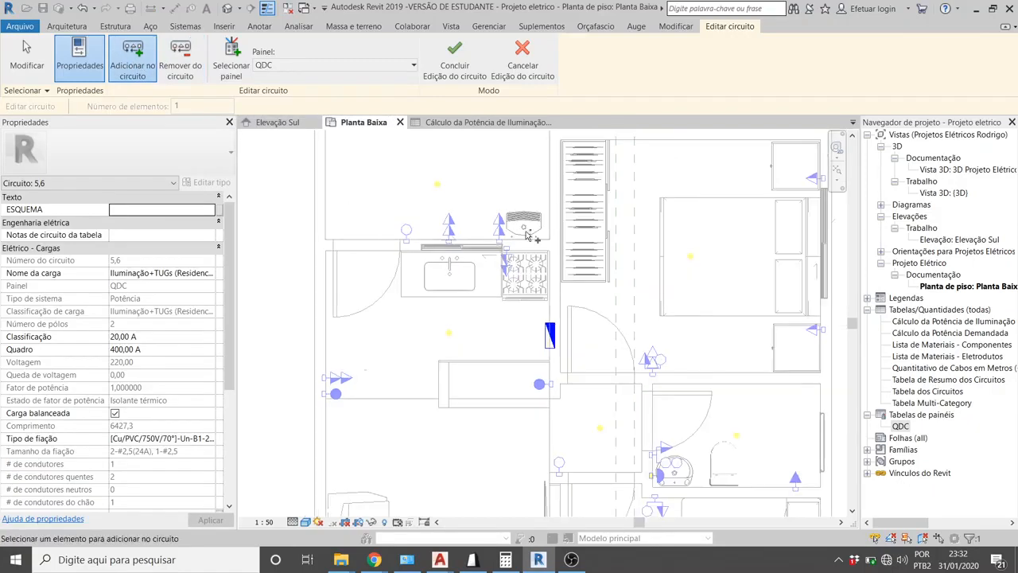
{"action": "left_click", "coordinate": [689, 256]}
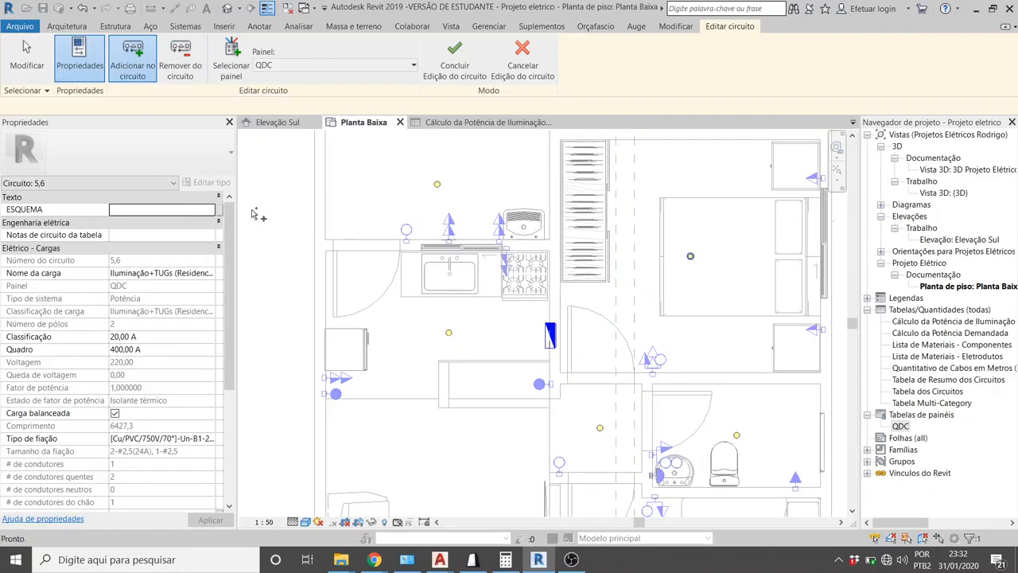
{"action": "left_click", "coordinate": [447, 334]}
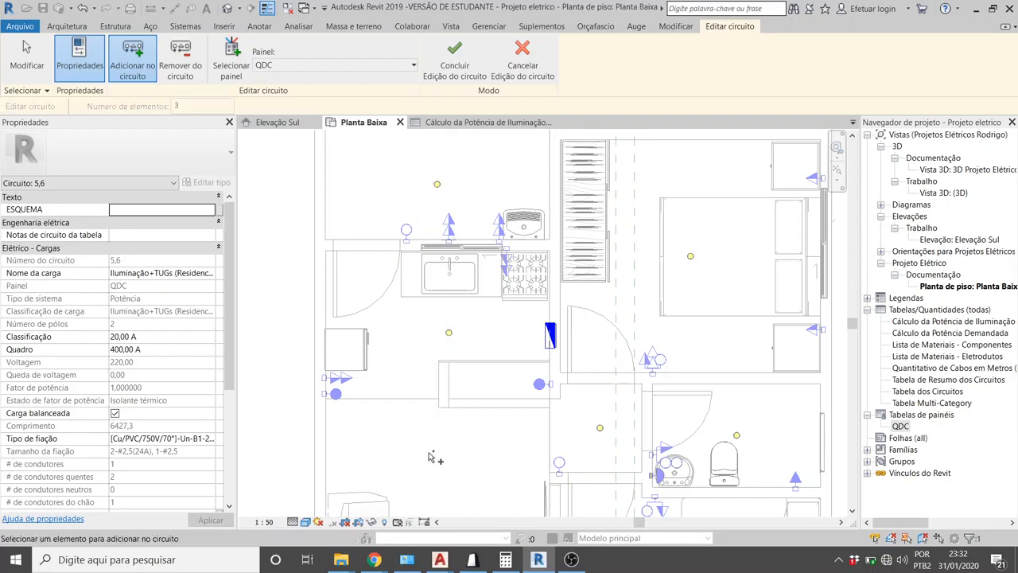
{"action": "left_click", "coordinate": [600, 428]}
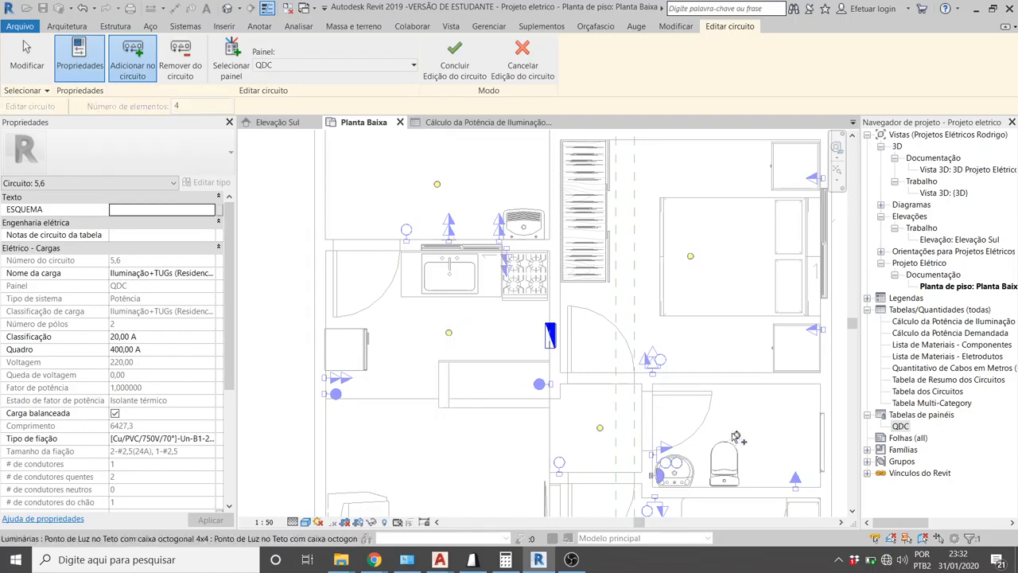
{"action": "left_click", "coordinate": [737, 436]}
Step: Add the ceiling lights of the living room and the twin-bed bedroom to the lighting circuit
{"action": "scroll", "coordinate": [648, 244], "scroll_direction": "down", "scroll_amount": 2}
{"action": "scroll", "coordinate": [680, 389], "scroll_direction": "up", "scroll_amount": 2}
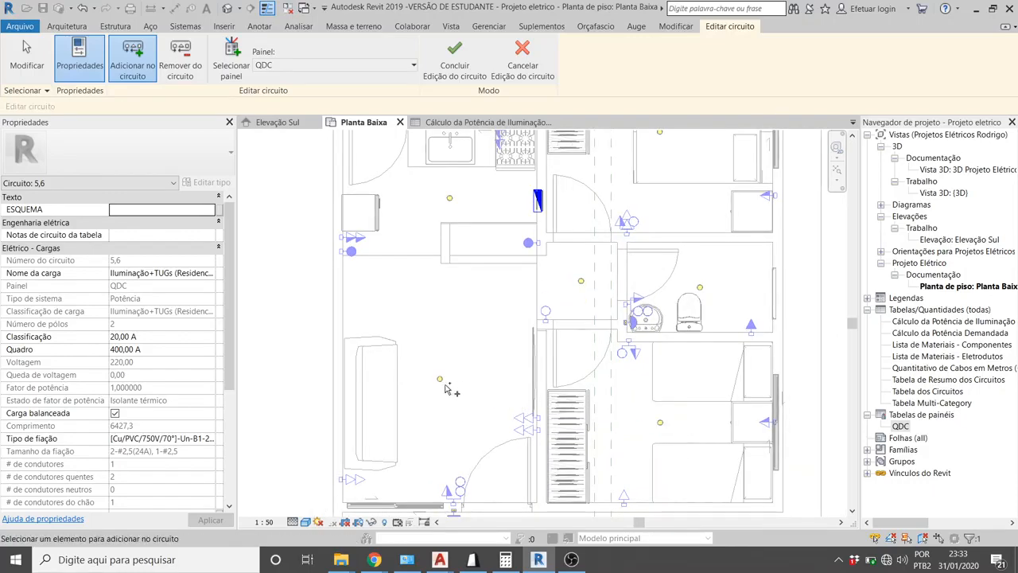
{"action": "scroll", "coordinate": [457, 321], "scroll_direction": "down", "scroll_amount": 2}
Step: Add the outdoor wall light by the entrance and the bathroom wall light to the circuit, then finish the circuit edit
{"action": "scroll", "coordinate": [486, 418], "scroll_direction": "up", "scroll_amount": 3}
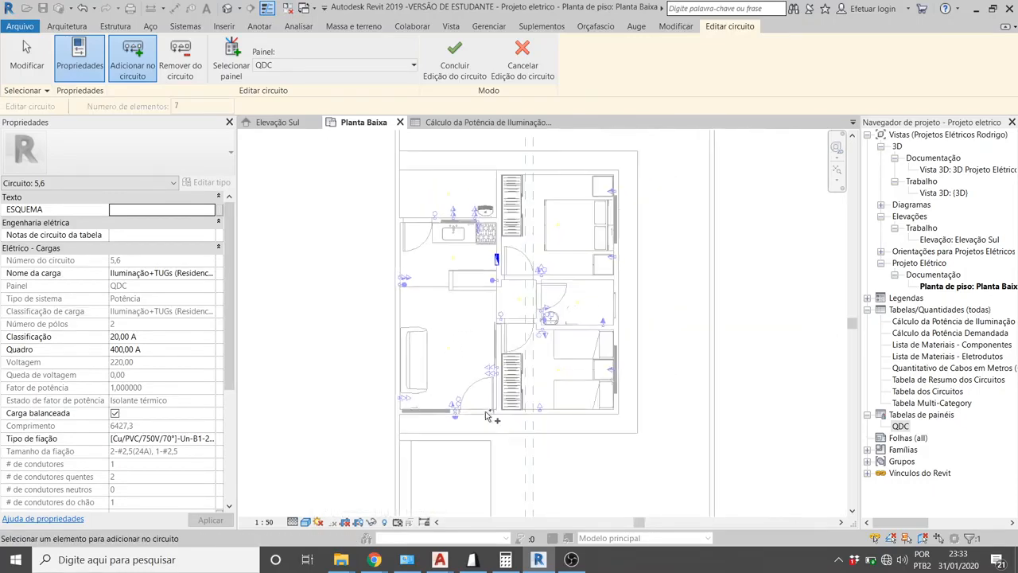
{"action": "left_click", "coordinate": [430, 432]}
{"action": "scroll", "coordinate": [510, 445], "scroll_direction": "down", "scroll_amount": 3}
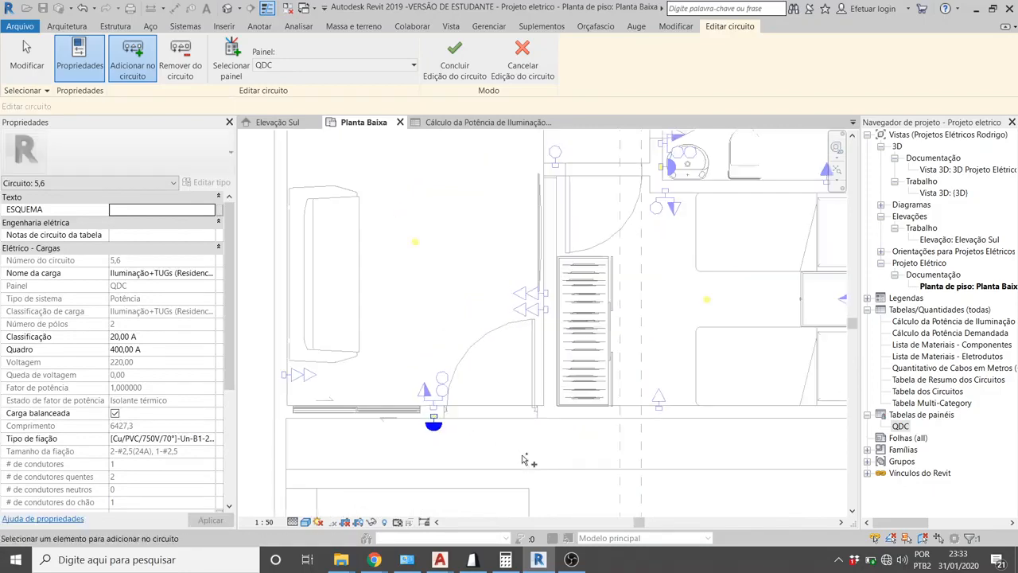
{"action": "scroll", "coordinate": [589, 291], "scroll_direction": "up", "scroll_amount": 3}
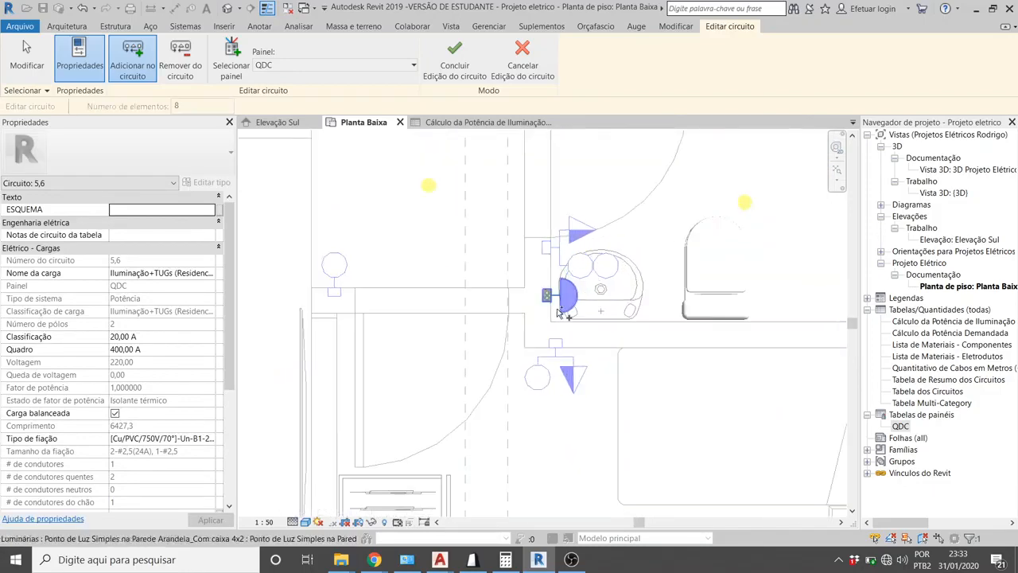
{"action": "left_click", "coordinate": [589, 292]}
{"action": "scroll", "coordinate": [593, 295], "scroll_direction": "up", "scroll_amount": 2}
{"action": "scroll", "coordinate": [613, 301], "scroll_direction": "down", "scroll_amount": 4}
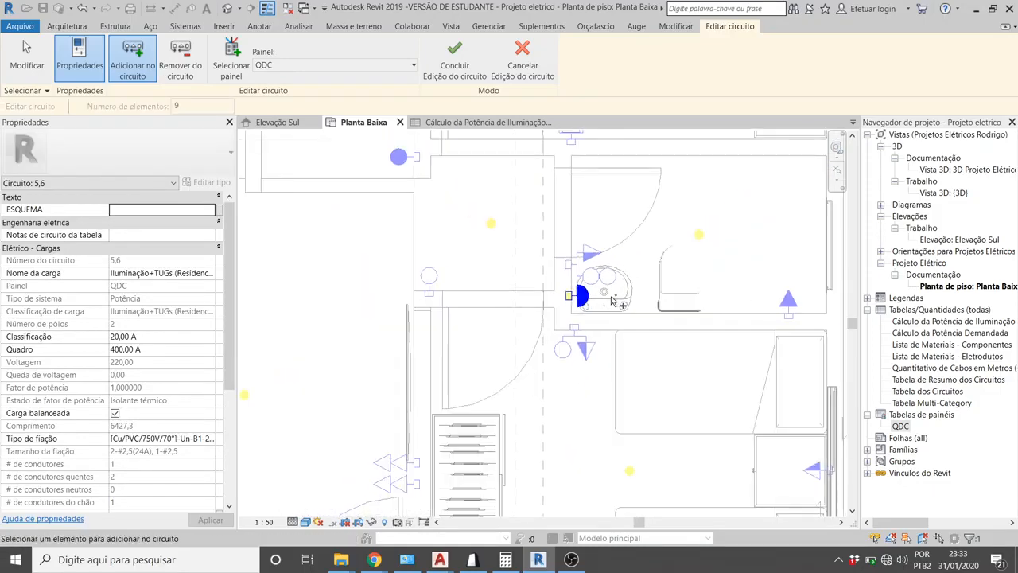
{"action": "left_click", "coordinate": [455, 60]}
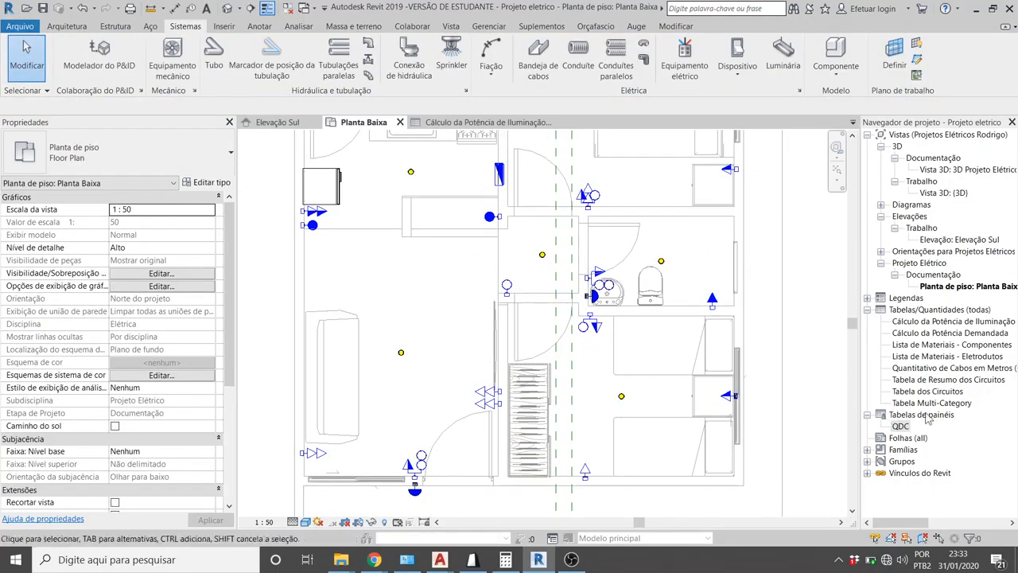
Step: Set the description of the lighting circuit in the QDC panel schedule to Iluminação
{"action": "double_click", "coordinate": [902, 427]}
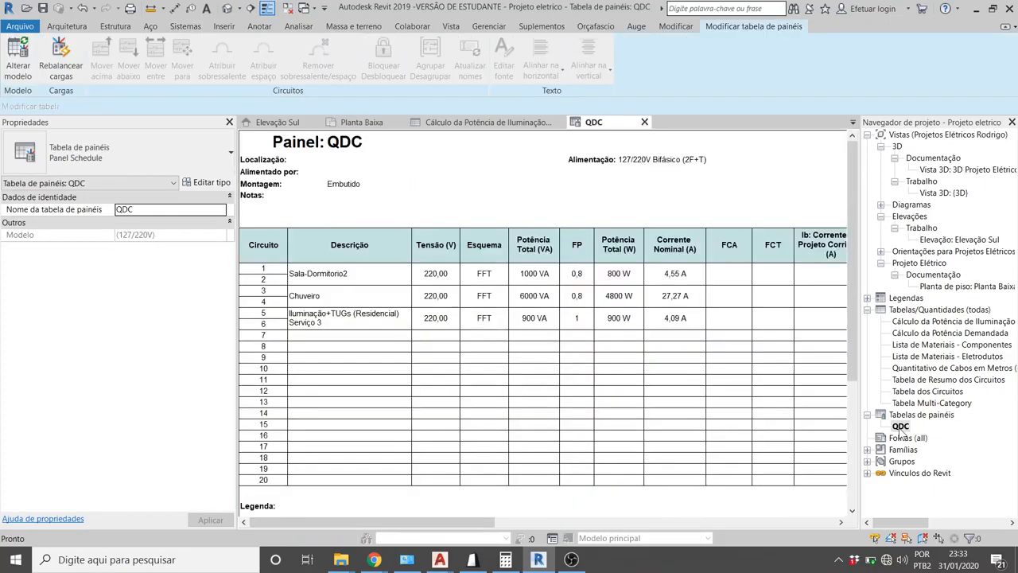
{"action": "left_click", "coordinate": [606, 320]}
{"action": "left_click", "coordinate": [527, 321]}
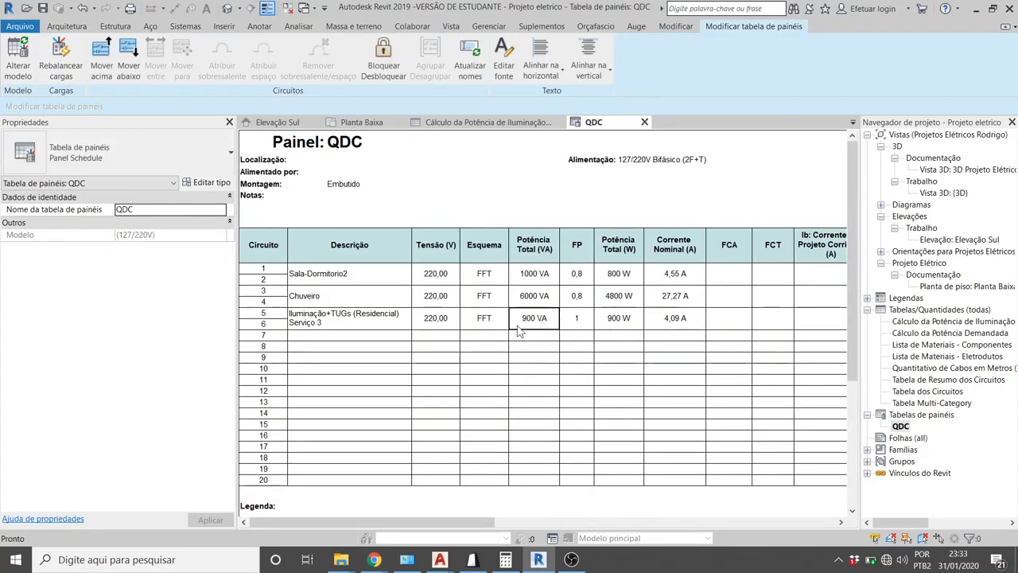
{"action": "double_click", "coordinate": [333, 328]}
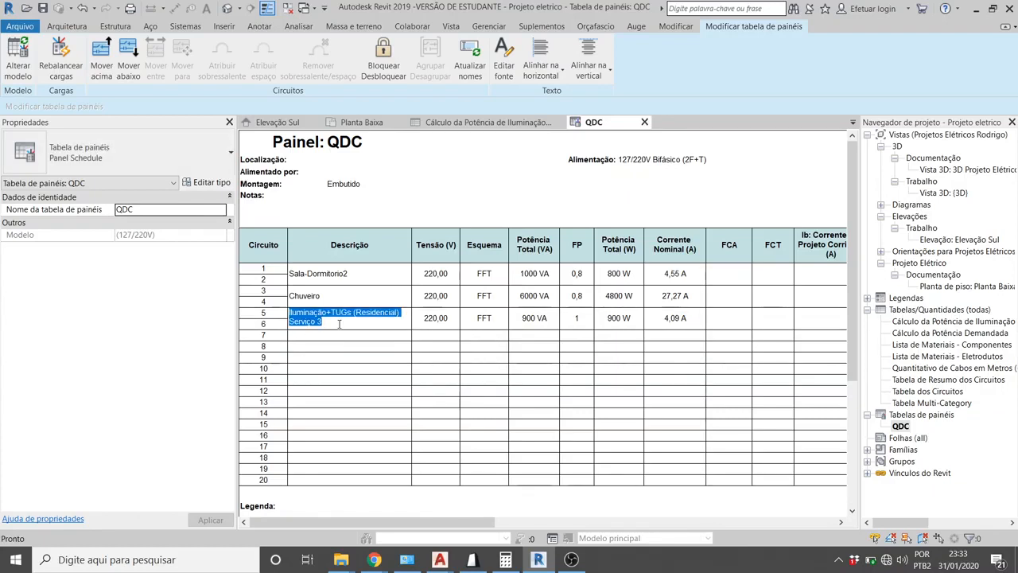
{"action": "type", "text": "Iluminação"}
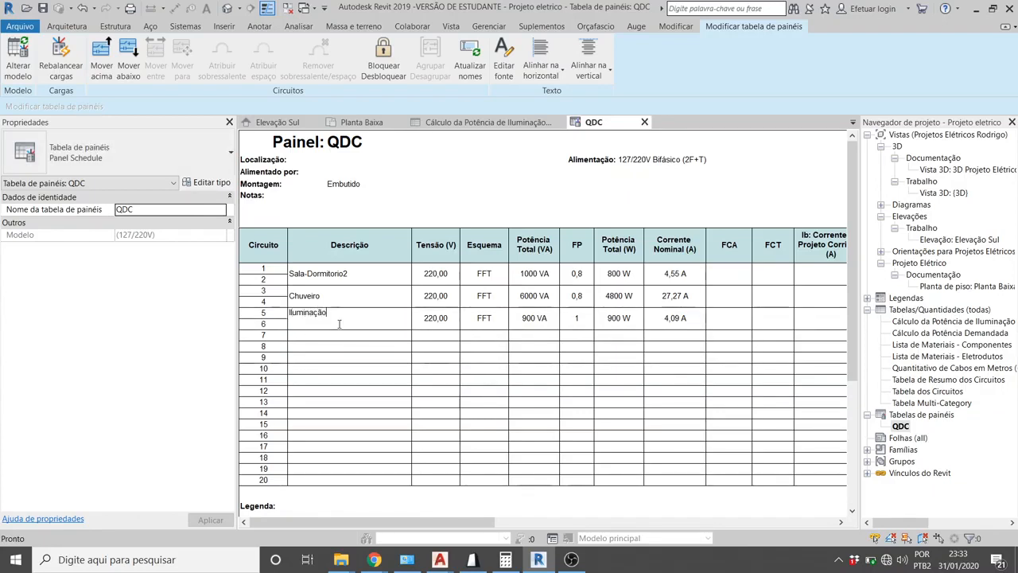
{"action": "key", "text": "Return"}
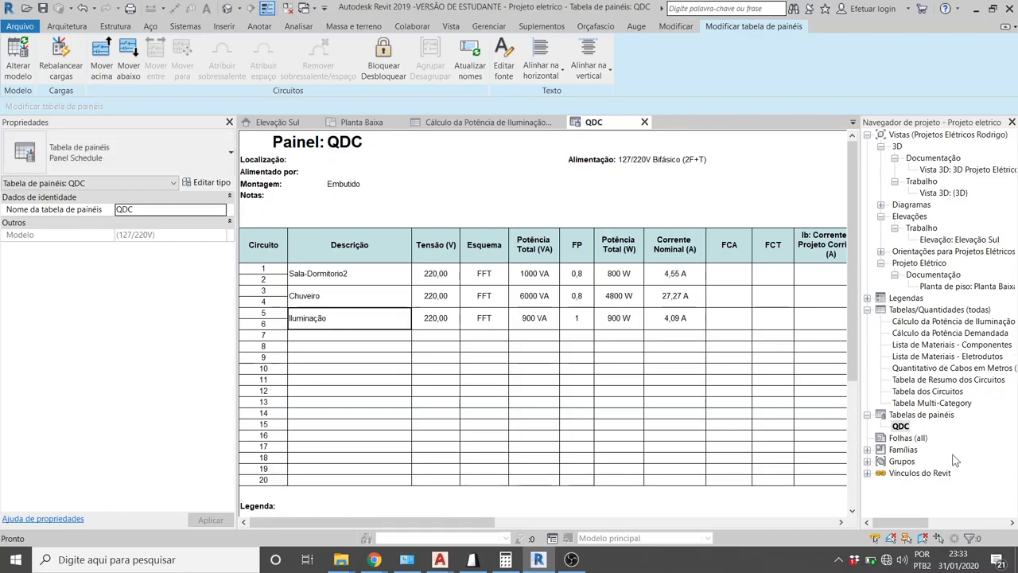
{"action": "left_click", "coordinate": [571, 560]}
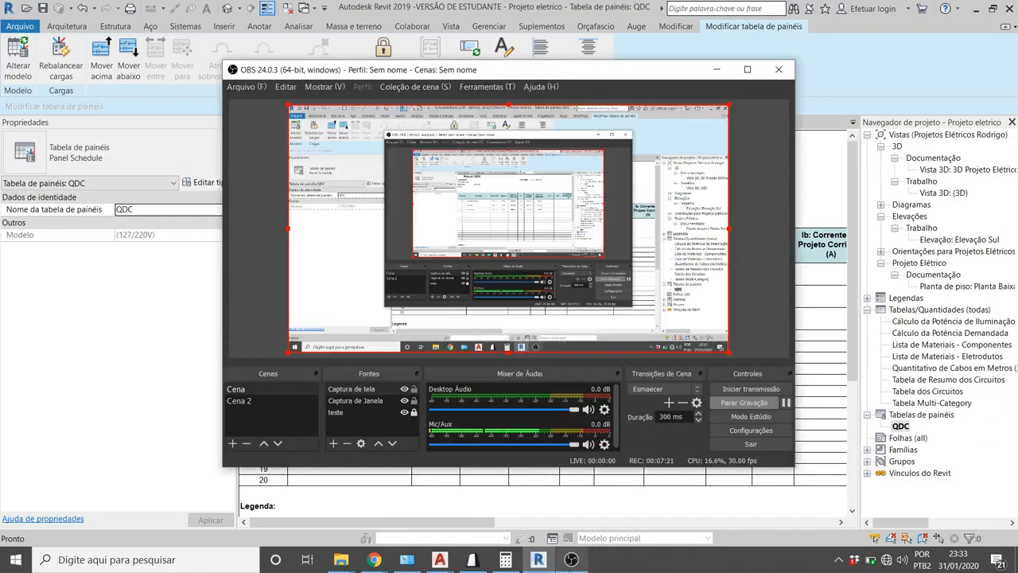